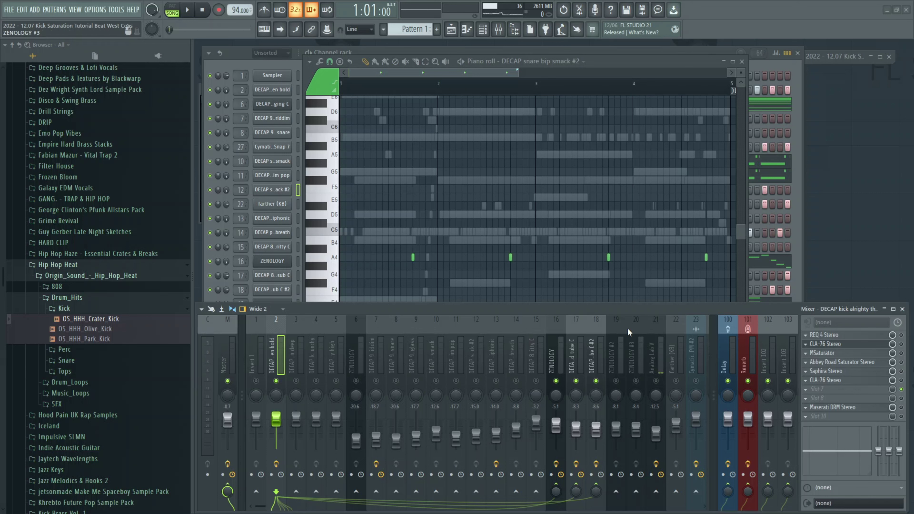
# Step: Select the DECAP kick mixer track and play the song while enabling its REQ 4 and first CLA-76 effects
pyautogui.click(575, 355)
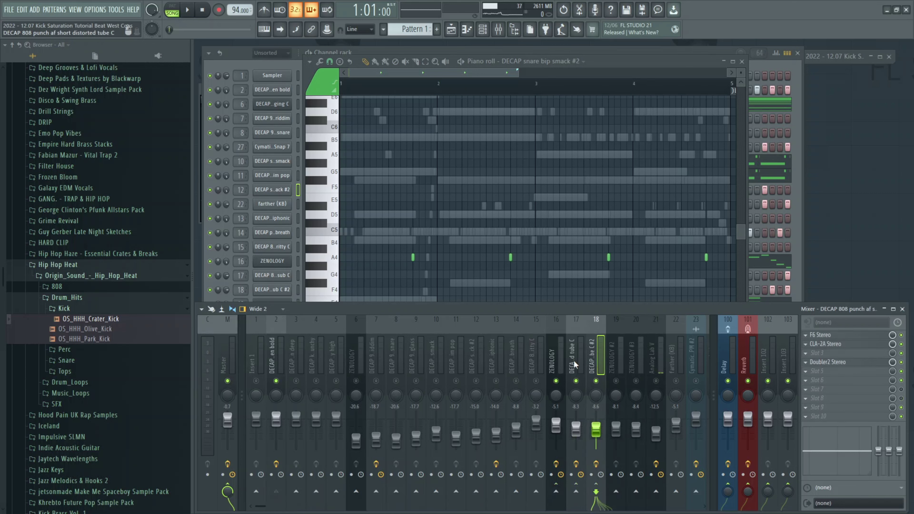
pyautogui.click(276, 357)
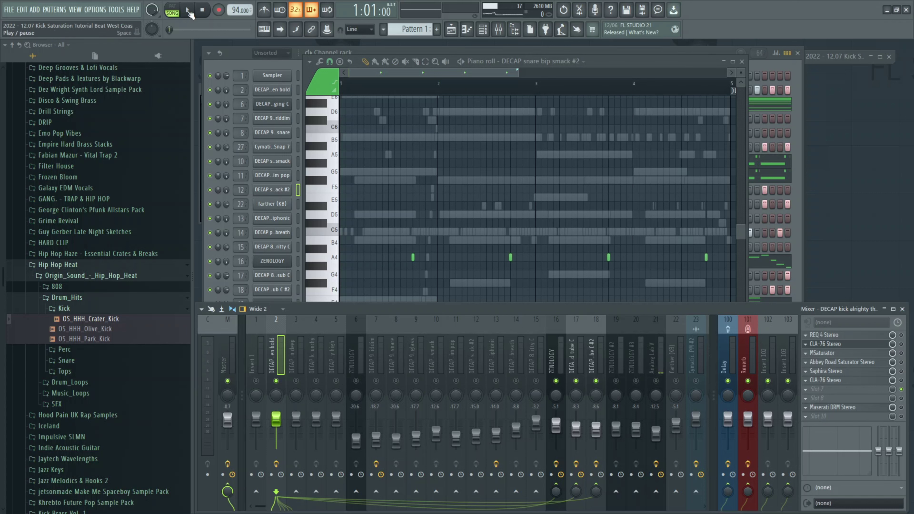
pyautogui.press('space')
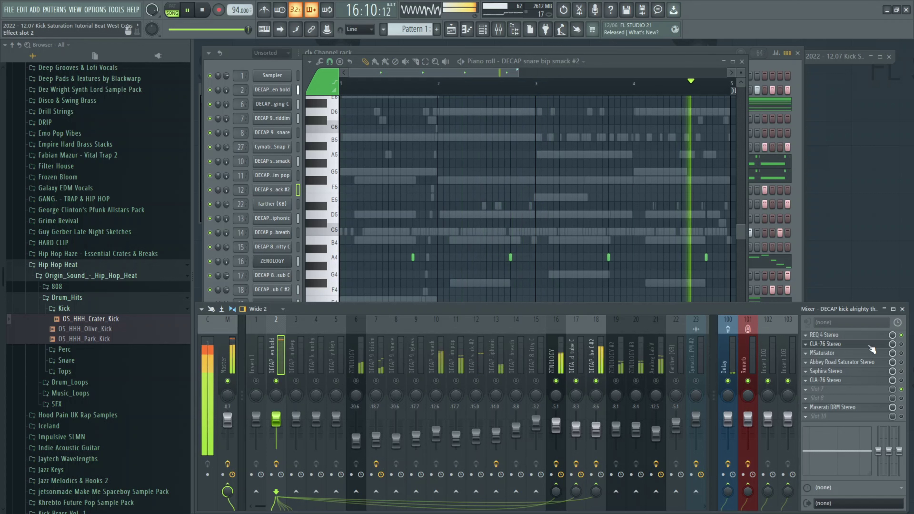
pyautogui.click(885, 345)
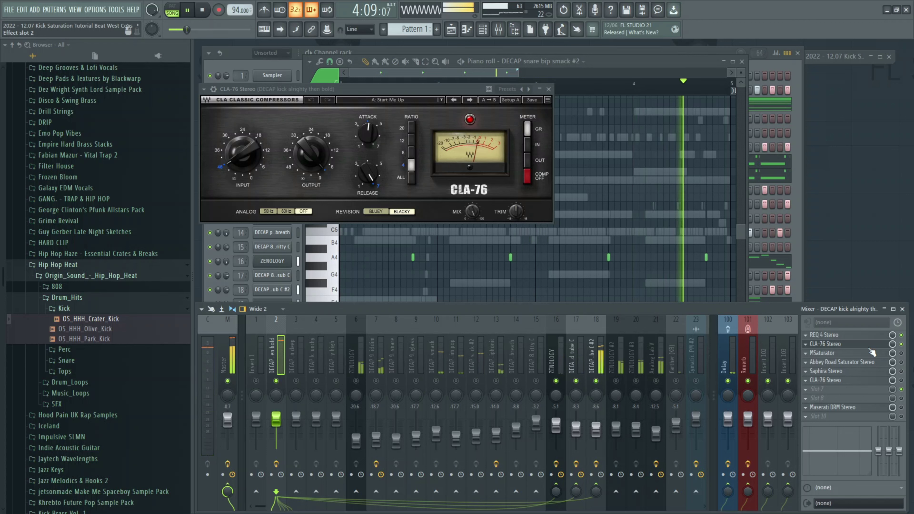
pyautogui.click(203, 13)
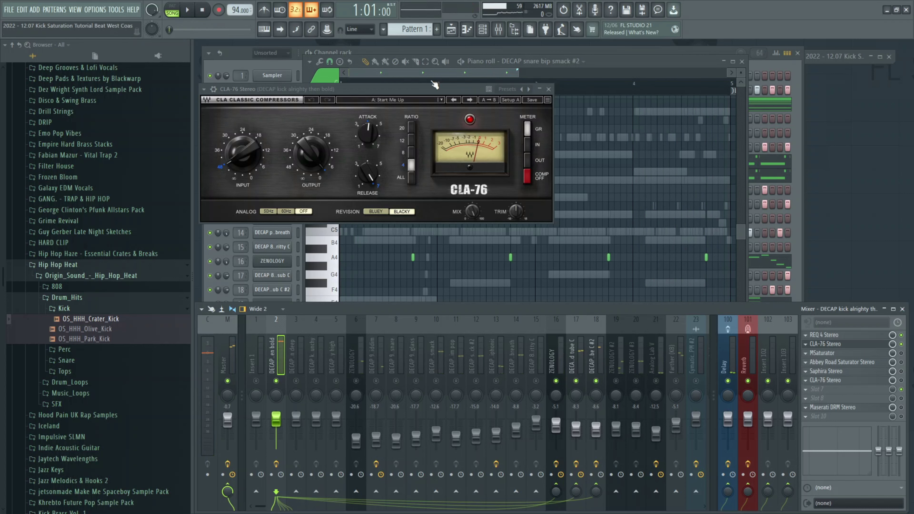
# Step: Examine the kick track's REQ 4 and CLA-76 settings side by side, then close both plugin windows
pyautogui.click(837, 344)
pyautogui.click(824, 335)
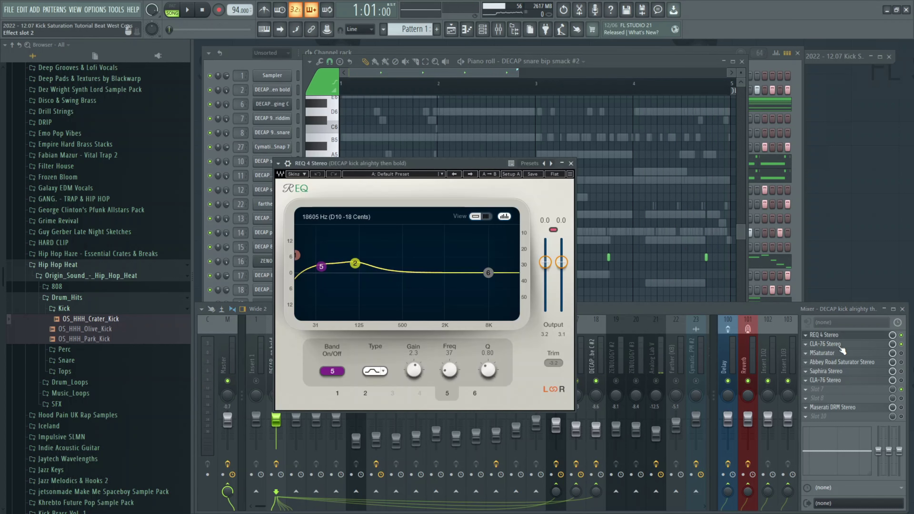
pyautogui.click(839, 344)
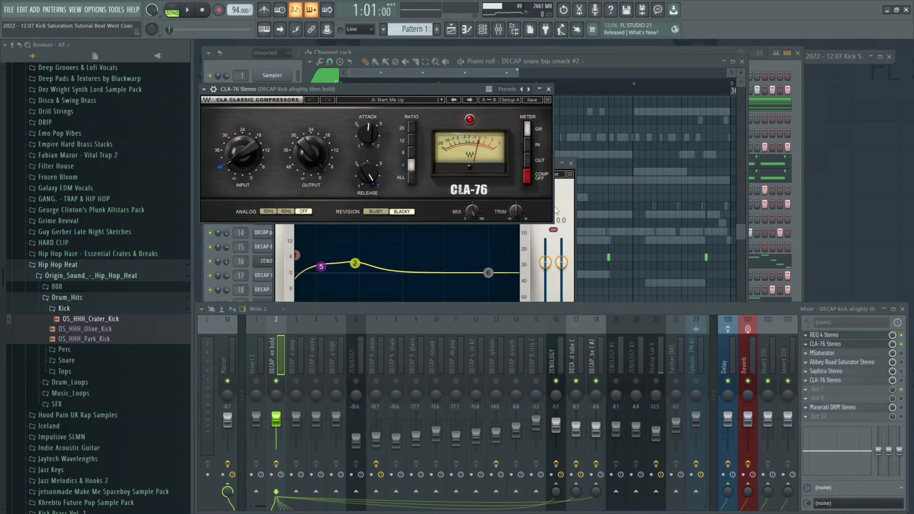
pyautogui.click(571, 210)
pyautogui.moveTo(385, 88); pyautogui.dragTo(721, 38)
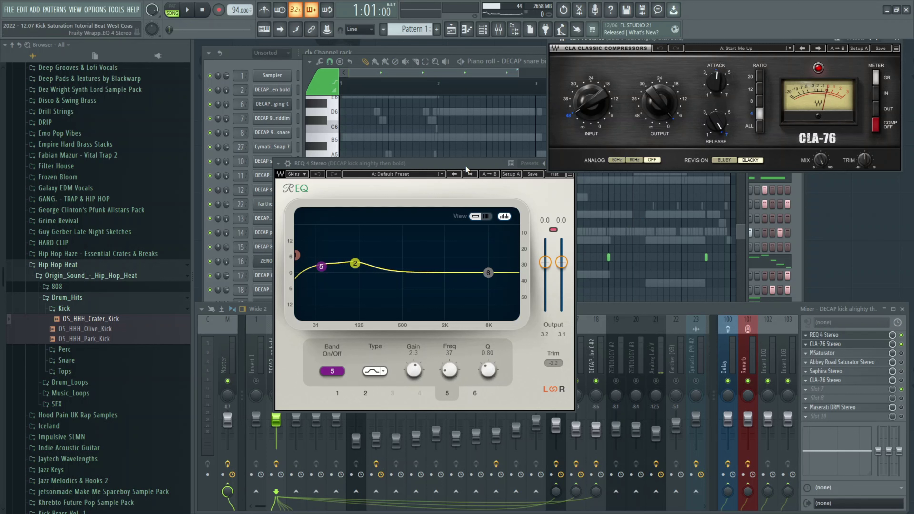
pyautogui.click(570, 163)
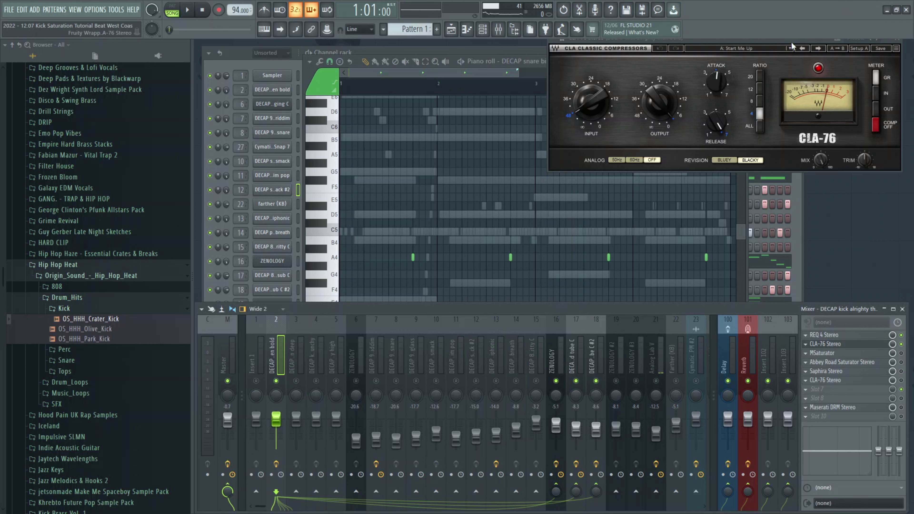
pyautogui.click(896, 39)
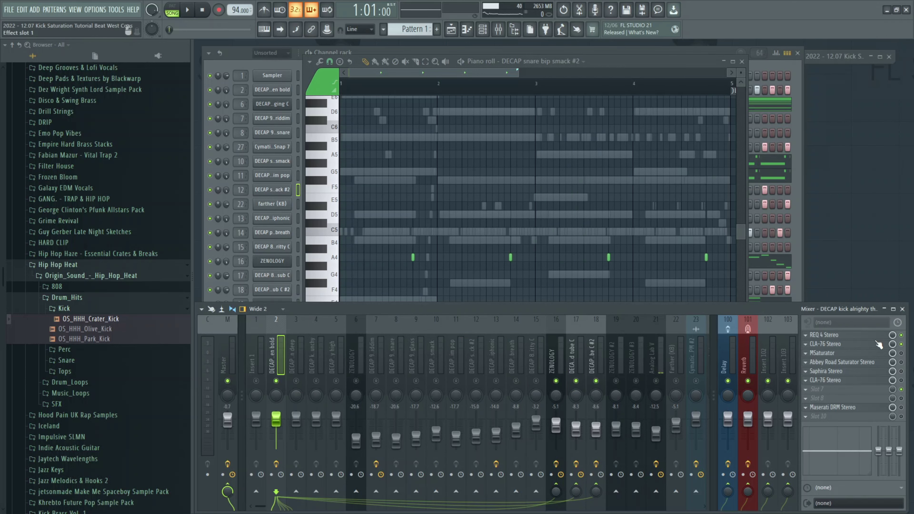
# Step: Open MSaturator on the kick track and enable it while the song plays
pyautogui.click(828, 354)
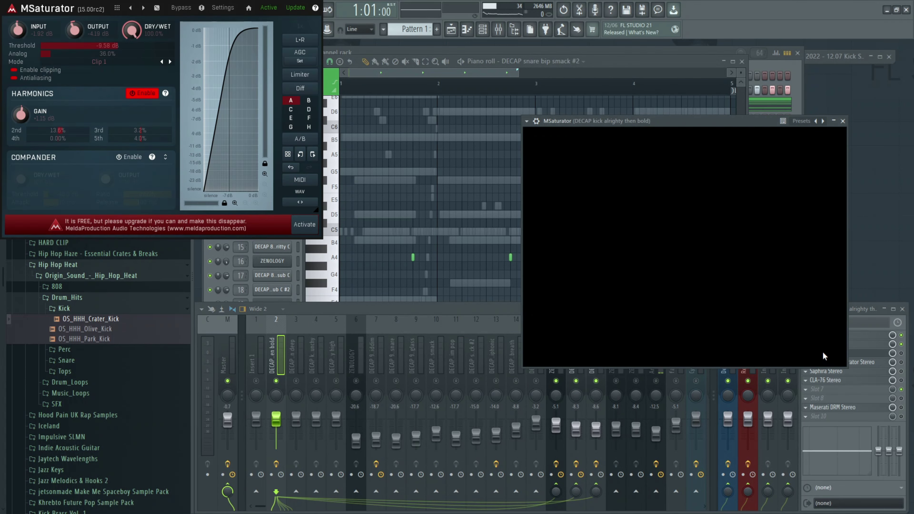
pyautogui.moveTo(714, 122); pyautogui.dragTo(780, 54)
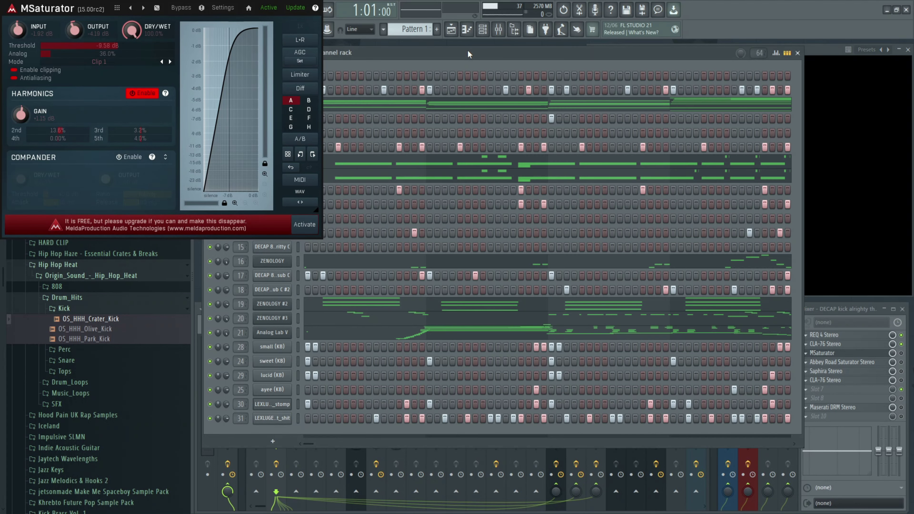
pyautogui.click(469, 52)
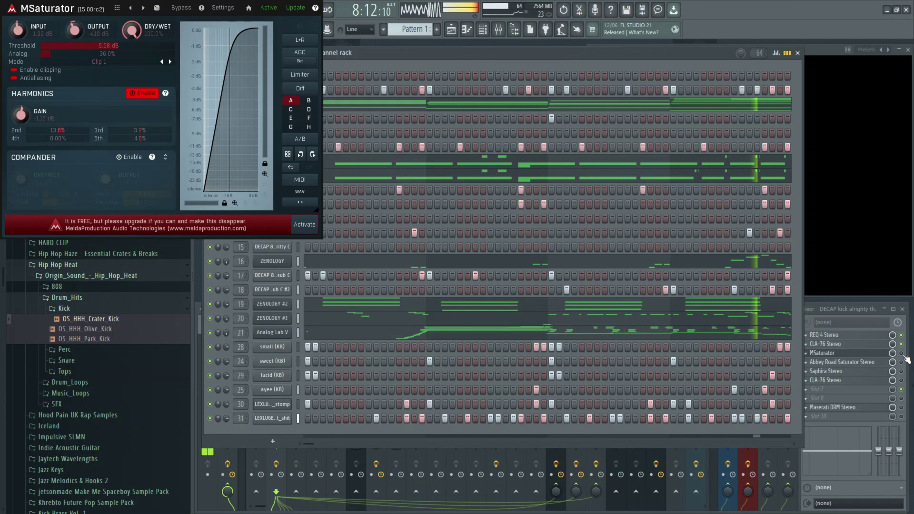
pyautogui.click(904, 360)
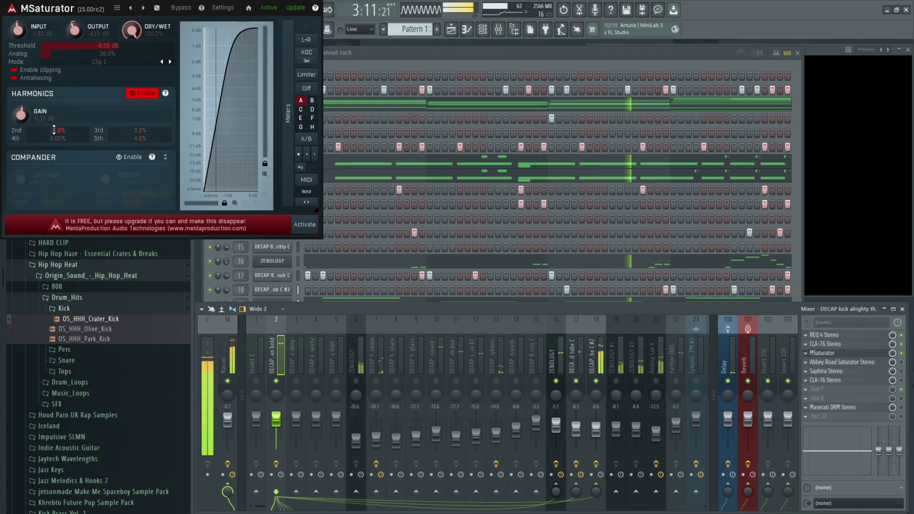
# Step: Audition MSaturator's 2nd harmonic at 86.4%, then stop playback and set it to 14.4%
pyautogui.moveTo(58, 131); pyautogui.dragTo(58, 77)
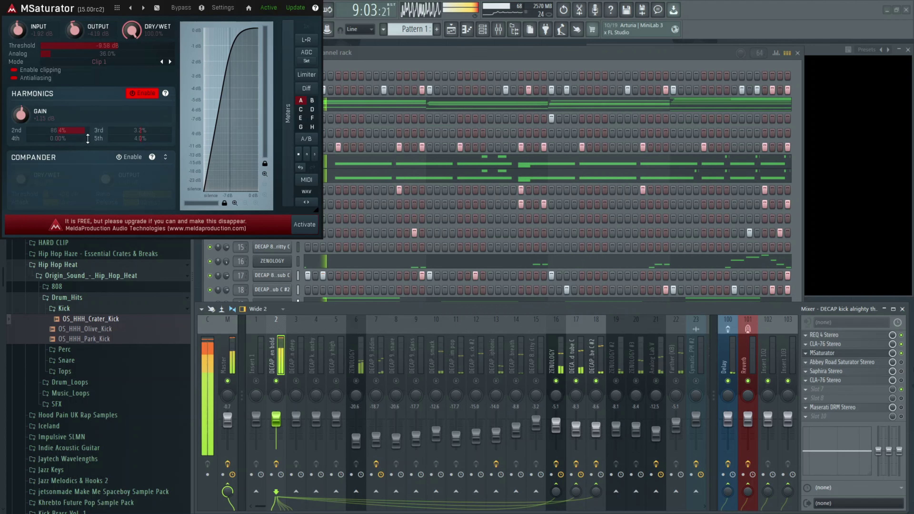
pyautogui.click(427, 60)
pyautogui.press('space')
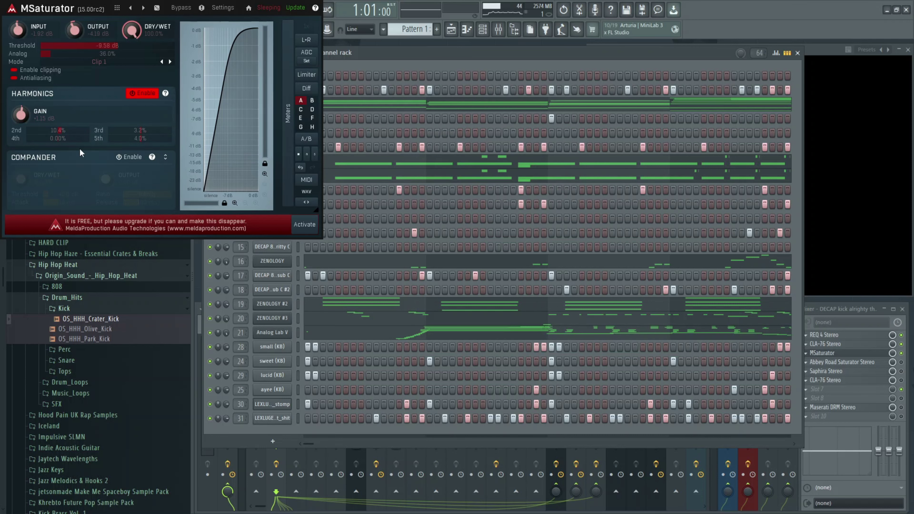
pyautogui.moveTo(57, 126); pyautogui.dragTo(68, 134)
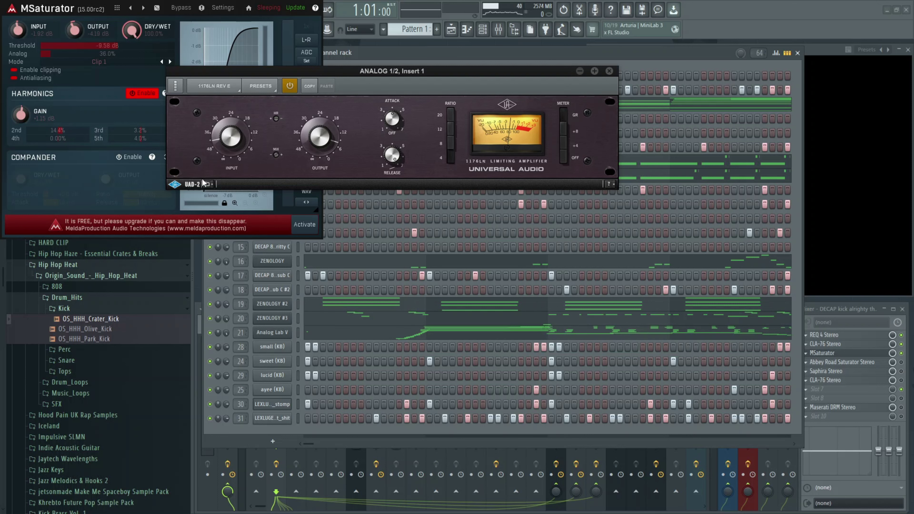
pyautogui.click(579, 70)
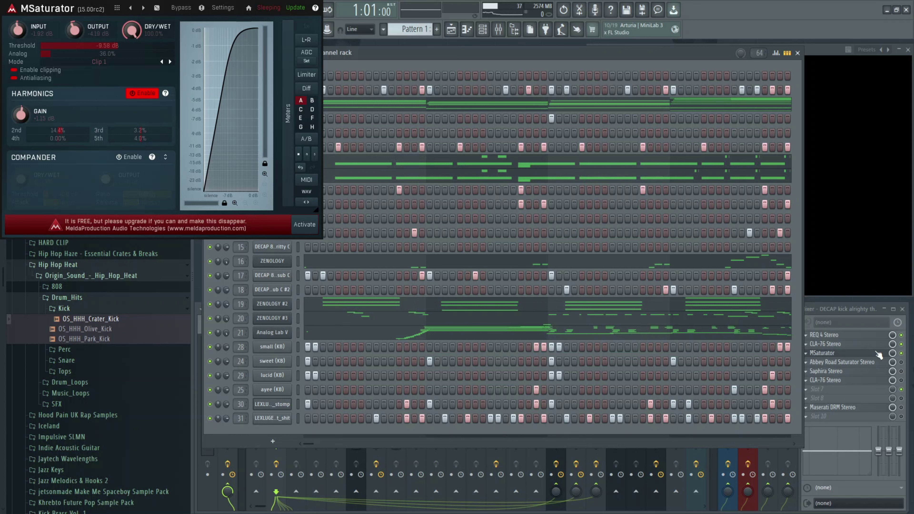
# Step: Bypass MSaturator on the kick track and close its editor
pyautogui.click(903, 344)
pyautogui.rightClick(851, 366)
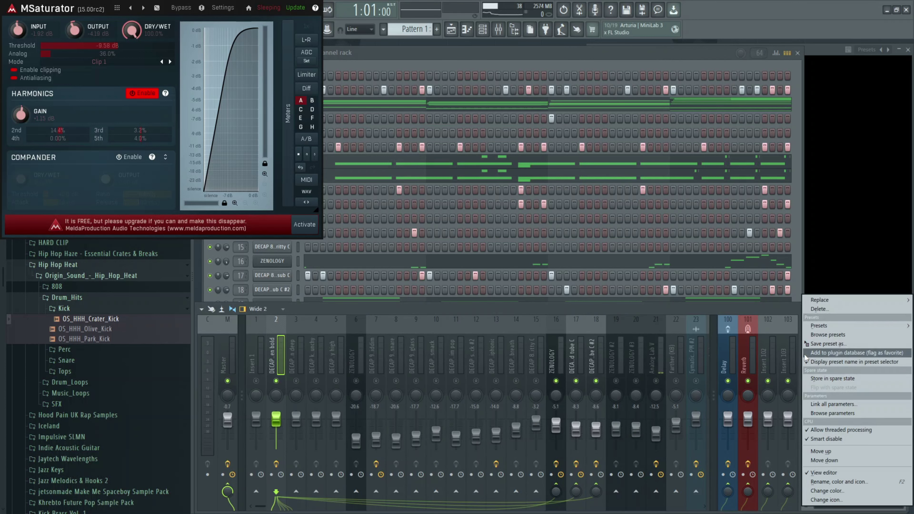
pyautogui.click(830, 480)
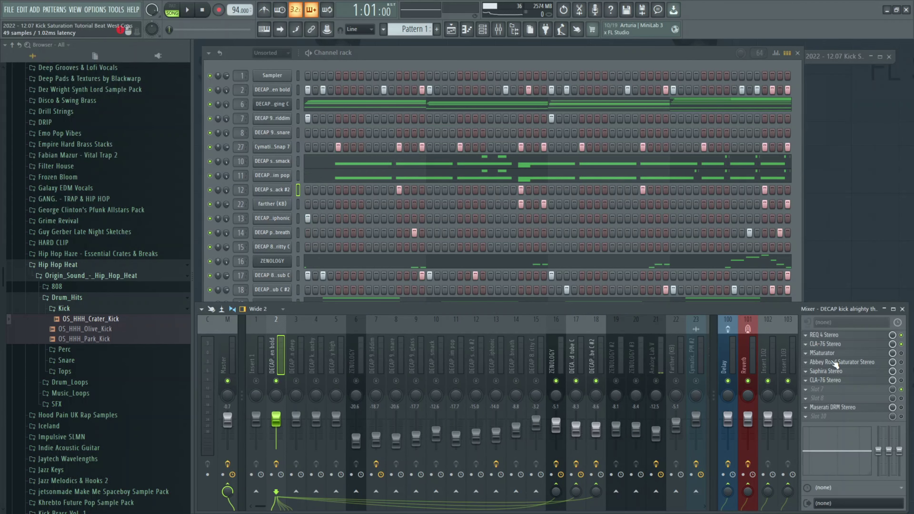
# Step: Open Abbey Road Saturator on the kick track and play the song to compare it bypassed and enabled, leaving it enabled
pyautogui.click(846, 364)
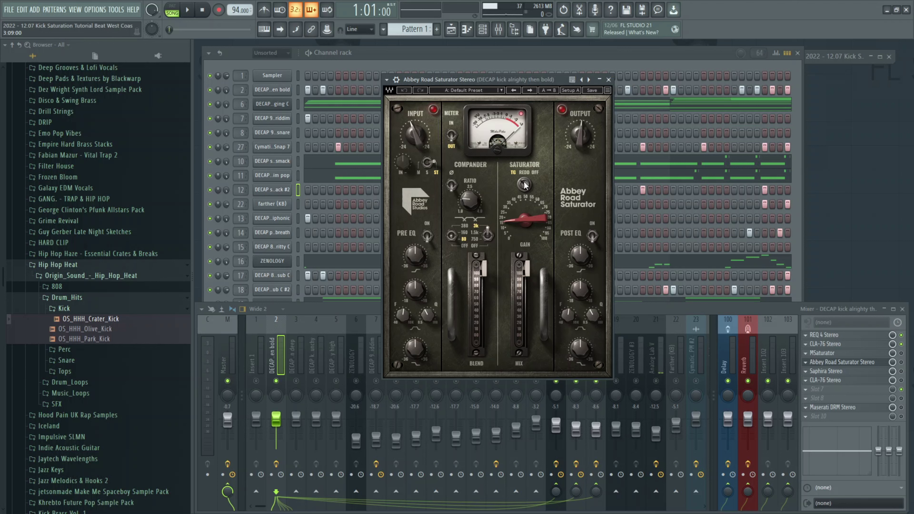
pyautogui.moveTo(520, 203)
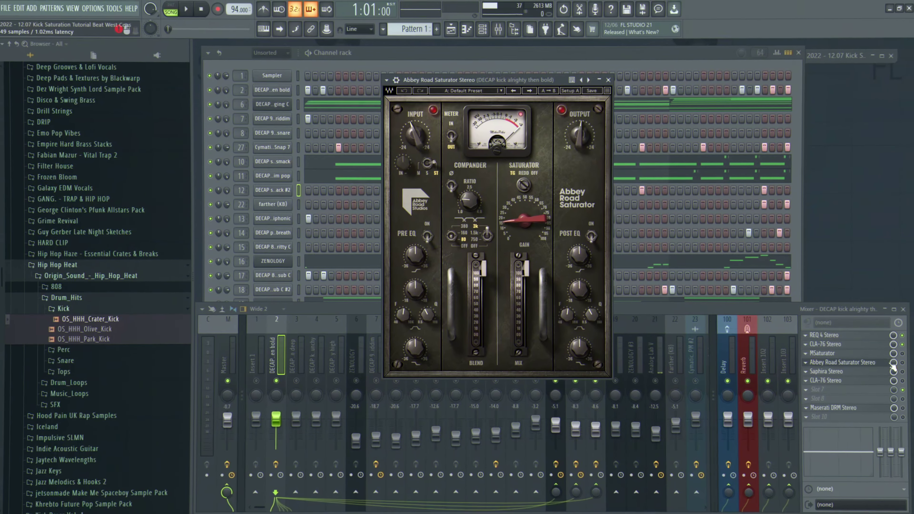
pyautogui.click(911, 368)
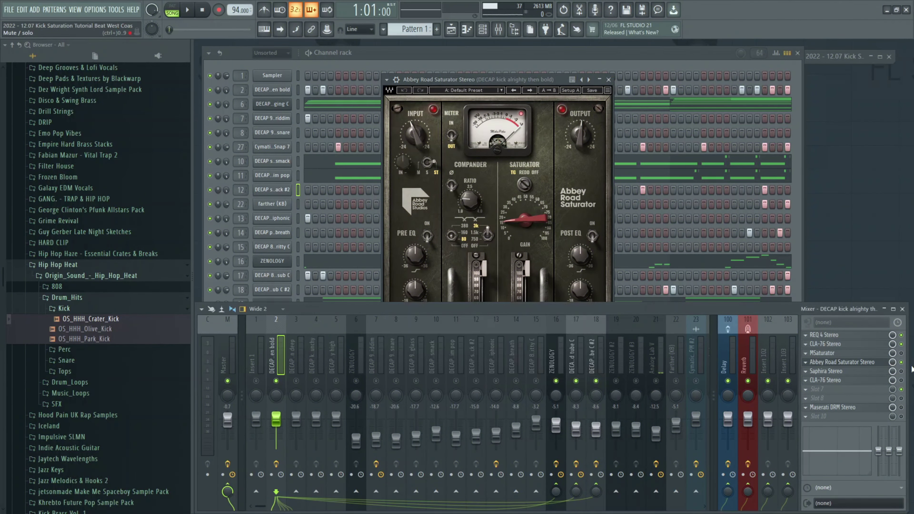
pyautogui.press('space')
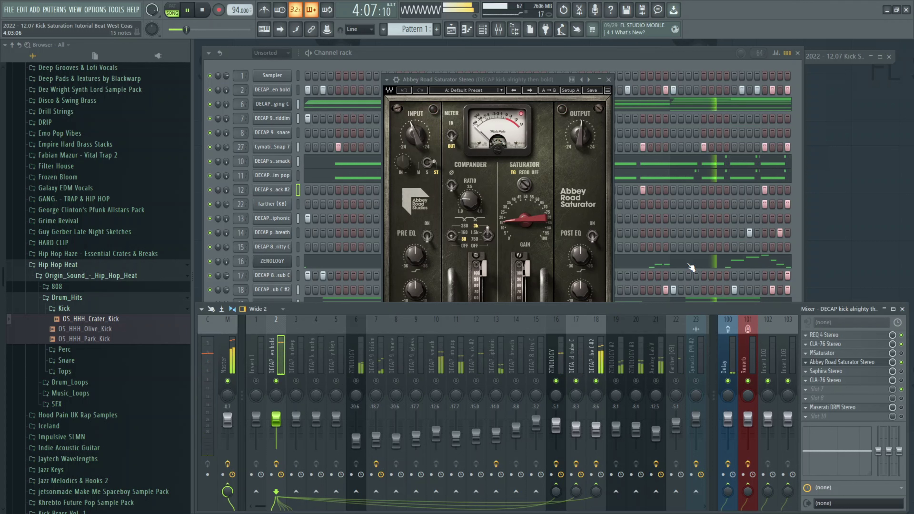
pyautogui.click(901, 363)
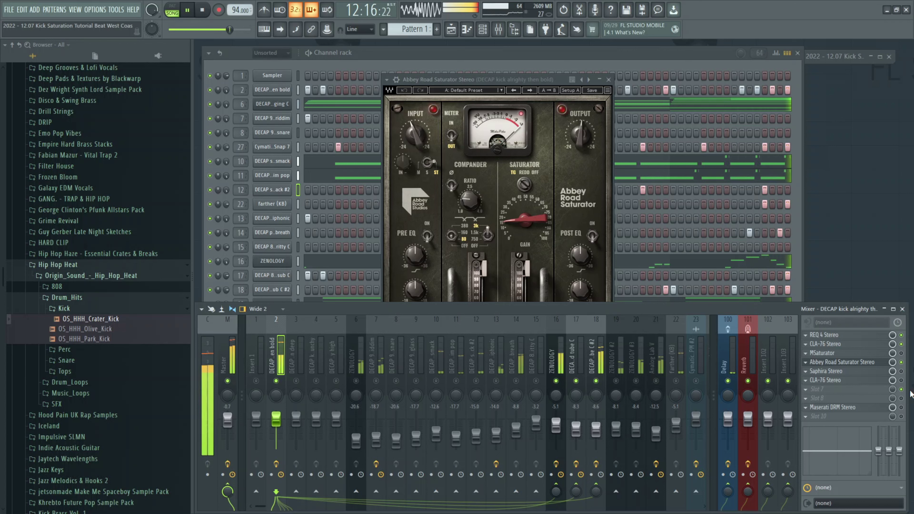
pyautogui.click(207, 12)
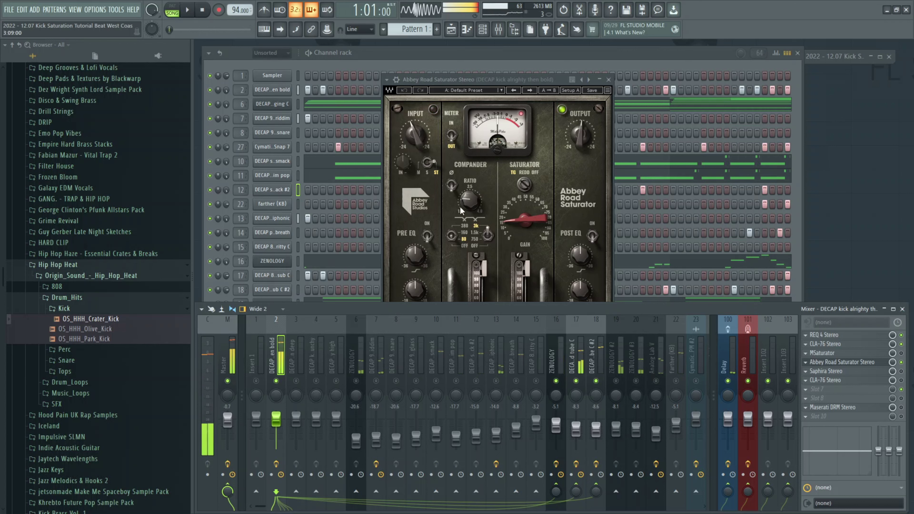
# Step: Play the song and compare the REDD and TG saturator types in Abbey Road Saturator, ending on TG
pyautogui.click(209, 14)
pyautogui.press('space')
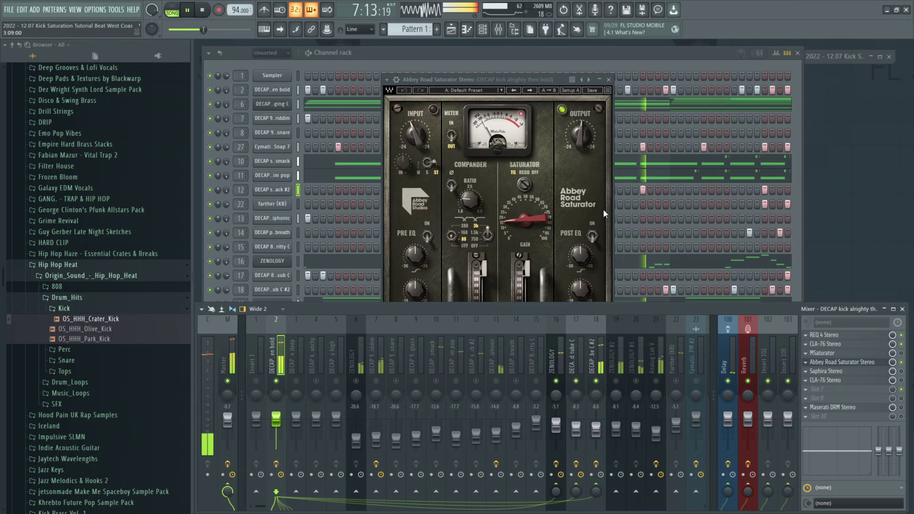
pyautogui.click(524, 174)
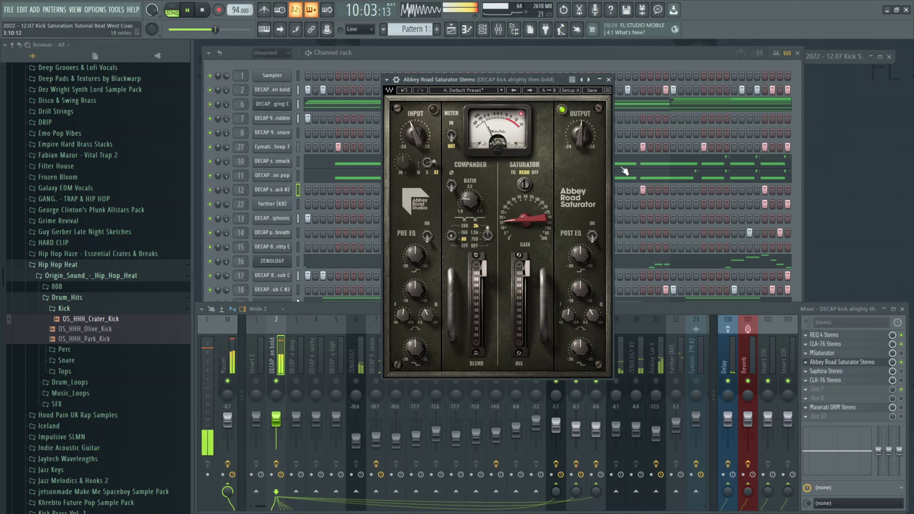
pyautogui.click(524, 184)
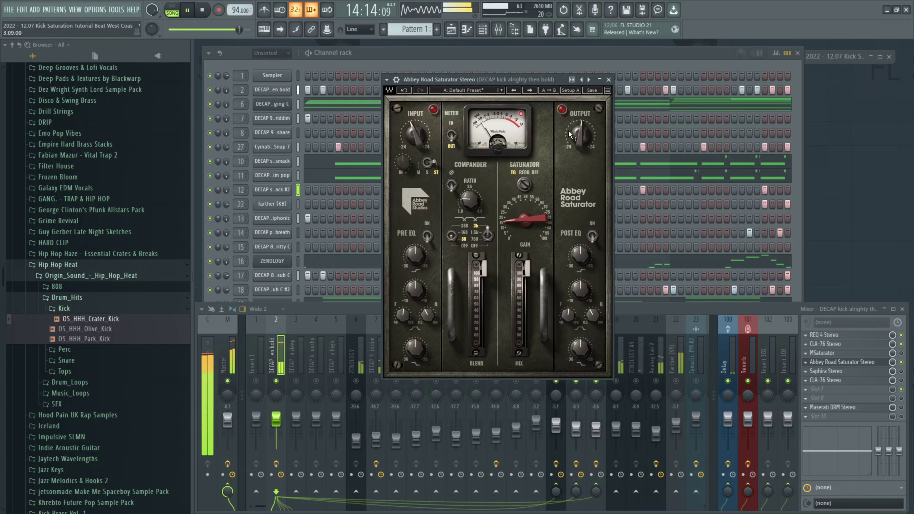
pyautogui.click(524, 173)
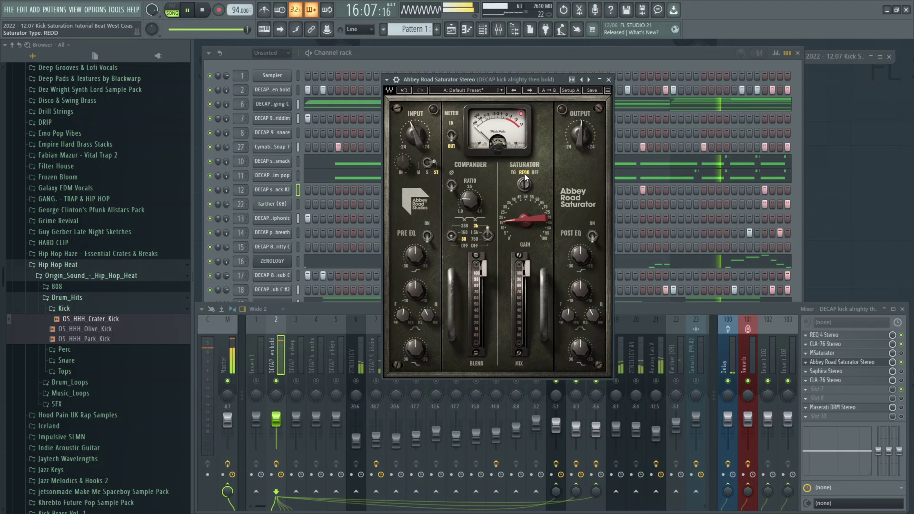
pyautogui.click(514, 173)
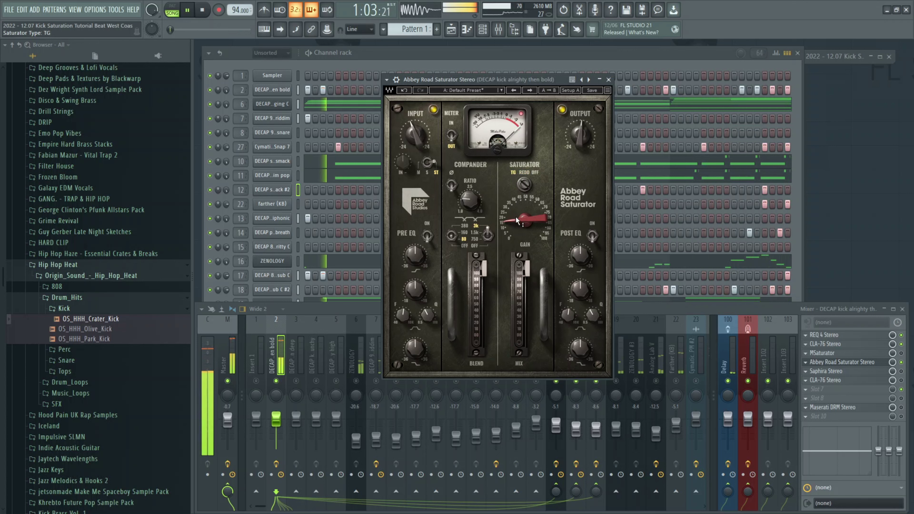
# Step: Restart the song and raise the Abbey Road Saturator's saturator gain to 48.1 during playback
pyautogui.press('space')
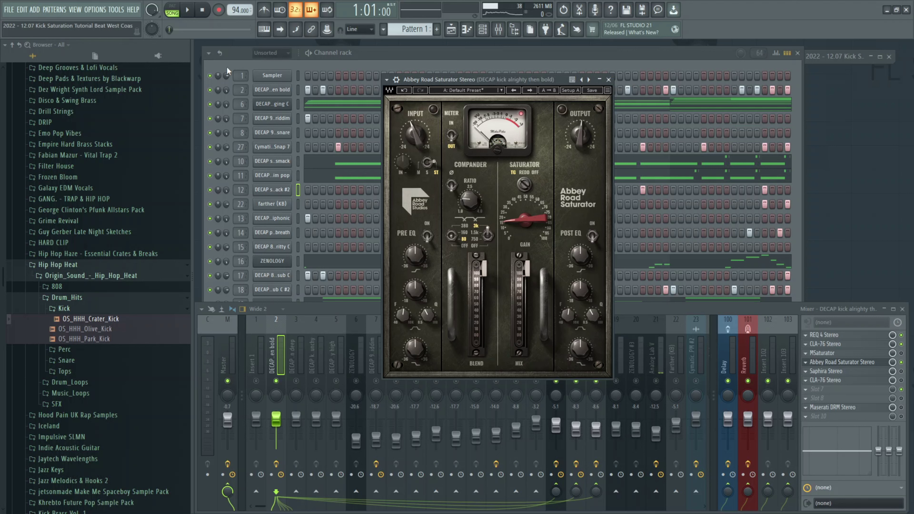
pyautogui.press('space')
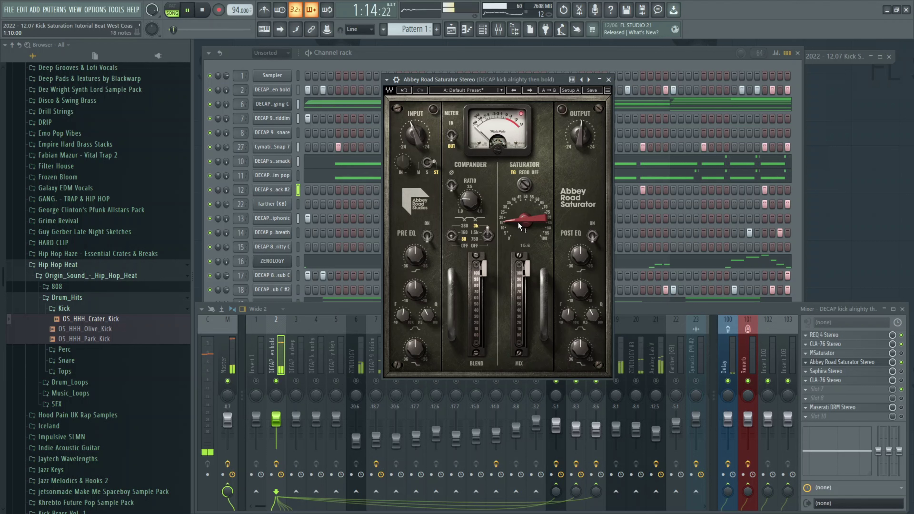
pyautogui.moveTo(518, 230)
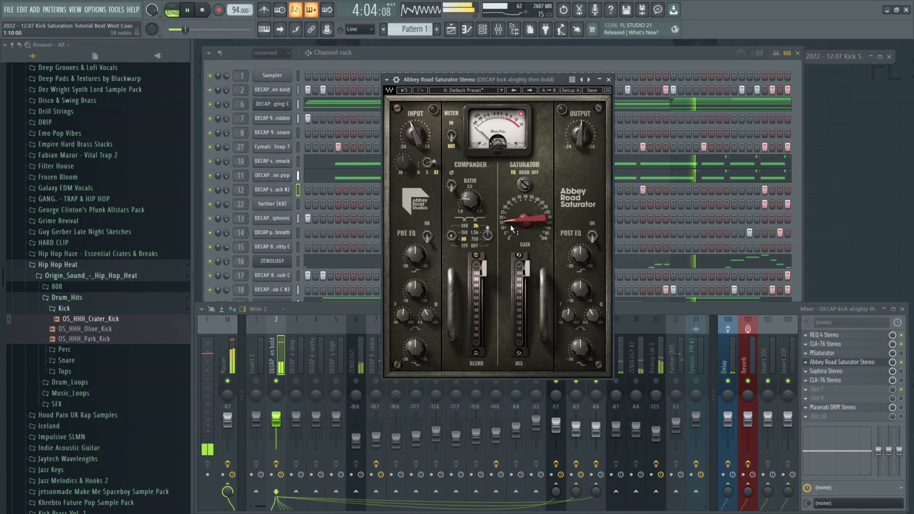
pyautogui.moveTo(520, 221); pyautogui.dragTo(520, 182)
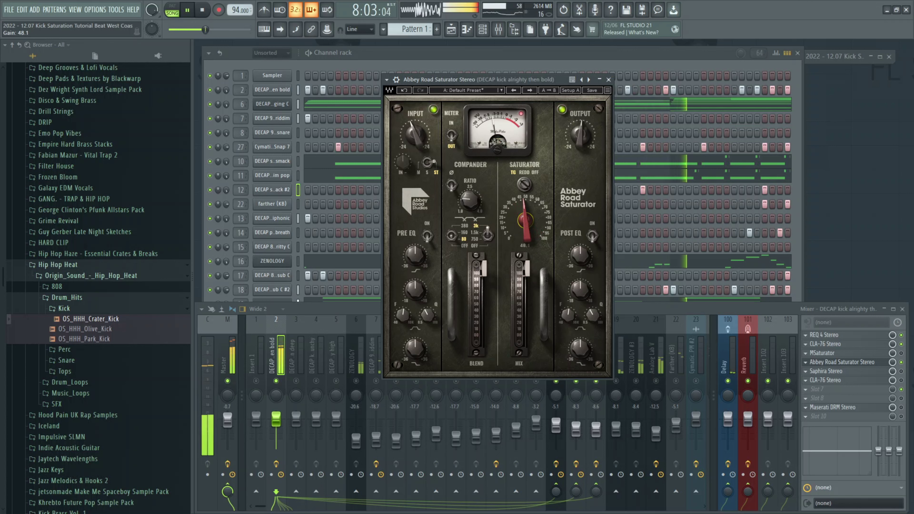
# Step: Audition the Abbey Road Saturator with TG at low gain and REDD at 61.0, return to TG at low gain, and close its editor
pyautogui.moveTo(520, 182); pyautogui.dragTo(519, 201)
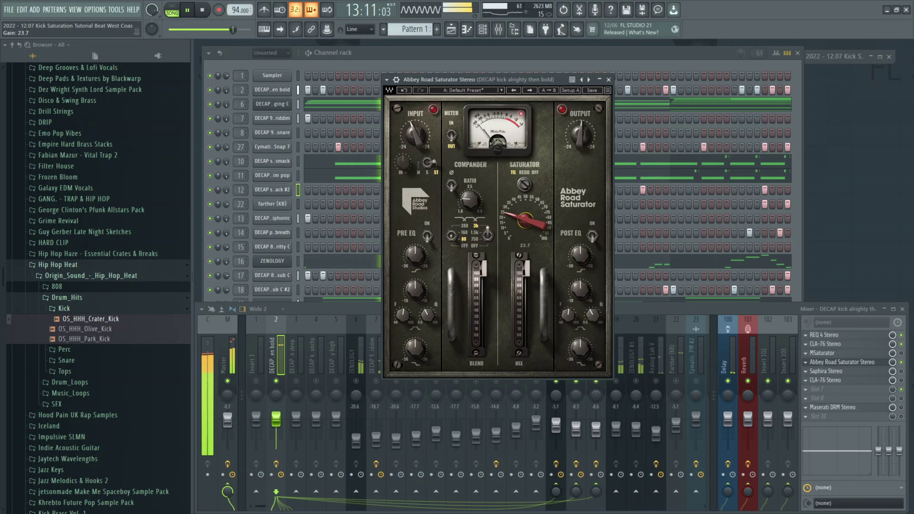
pyautogui.moveTo(515, 220); pyautogui.dragTo(525, 220)
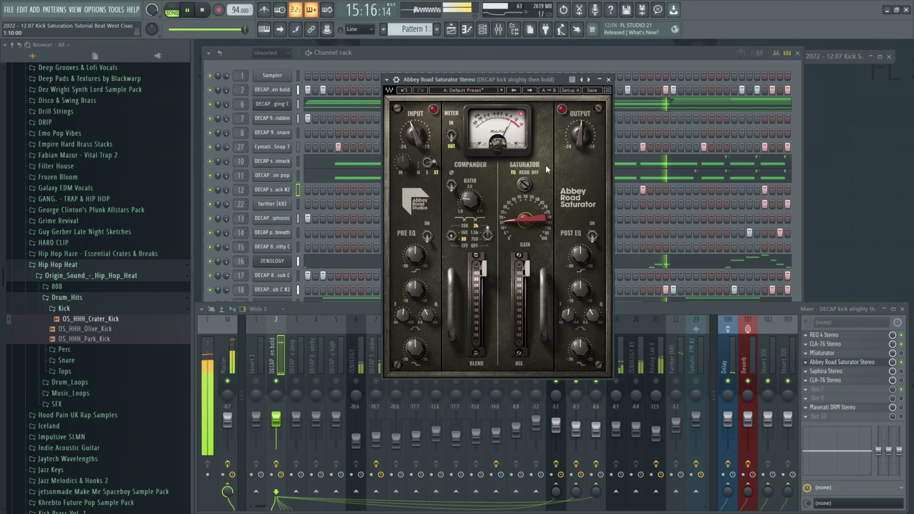
pyautogui.moveTo(511, 221); pyautogui.dragTo(511, 182)
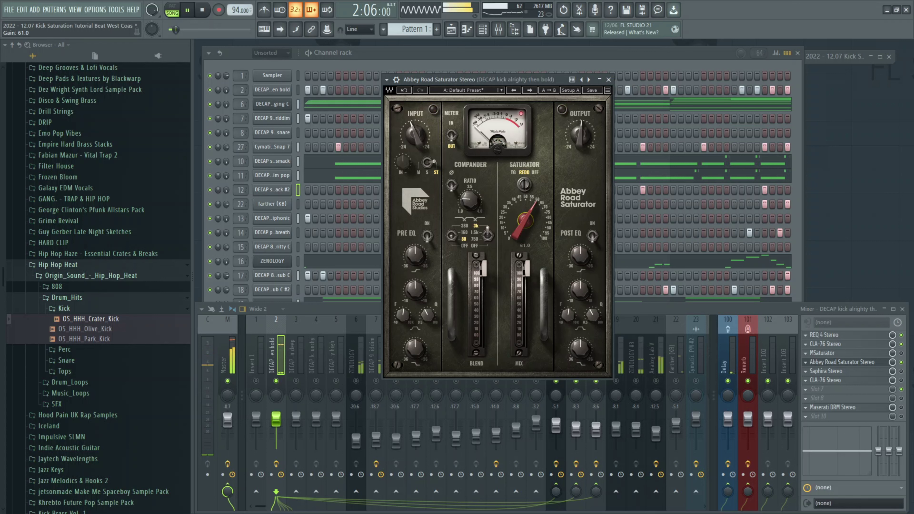
pyautogui.moveTo(524, 221); pyautogui.dragTo(524, 278)
pyautogui.click(516, 173)
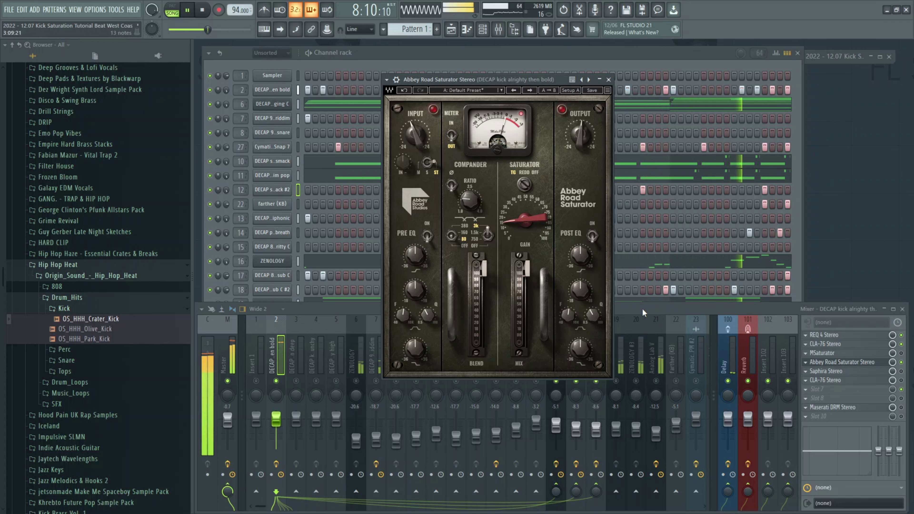
pyautogui.press('space')
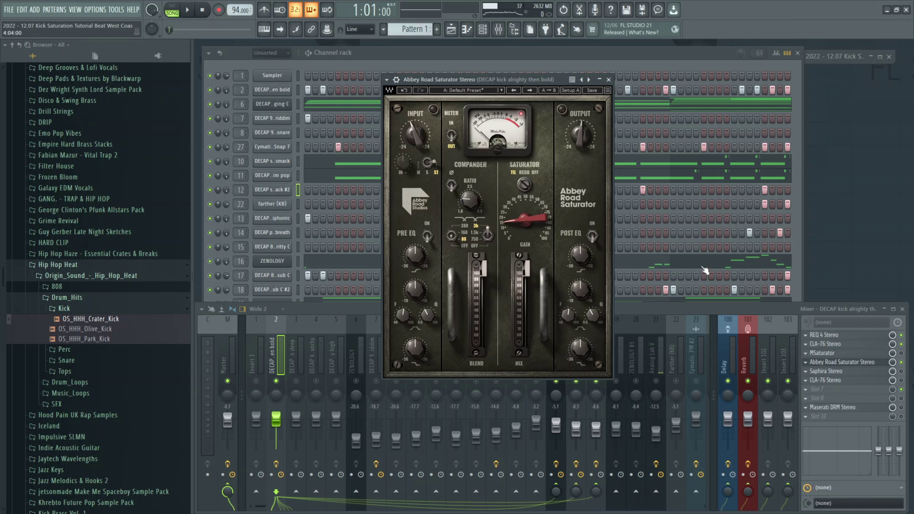
pyautogui.click(608, 79)
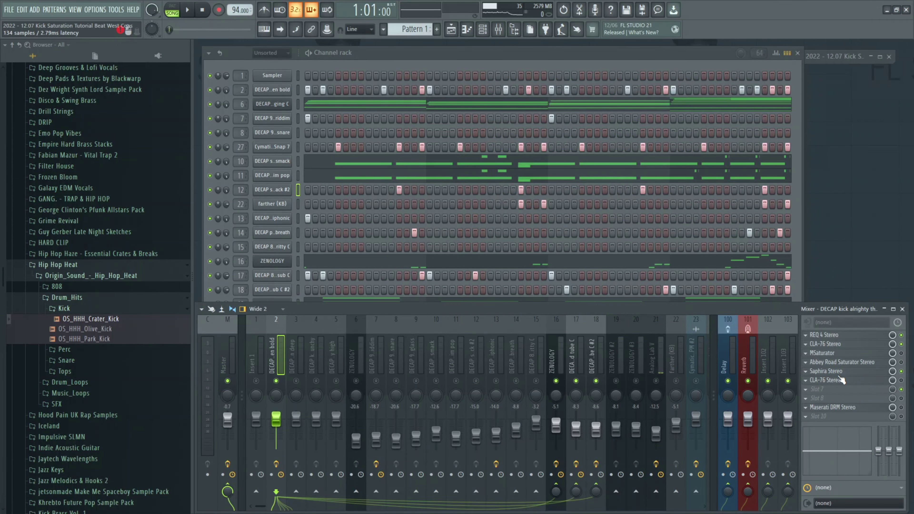
# Step: Open Saphira on the kick track, toggle its bypass and audition it while playing the song
pyautogui.click(837, 372)
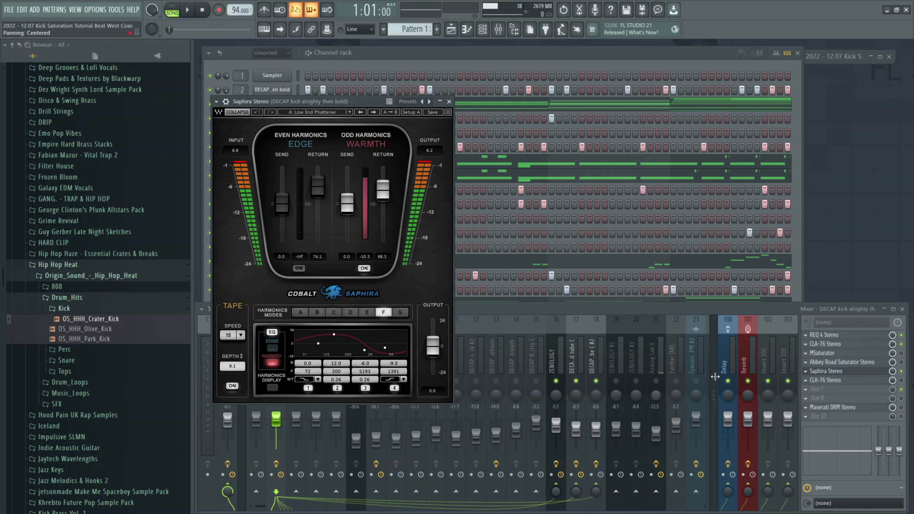
pyautogui.click(905, 373)
pyautogui.press('space')
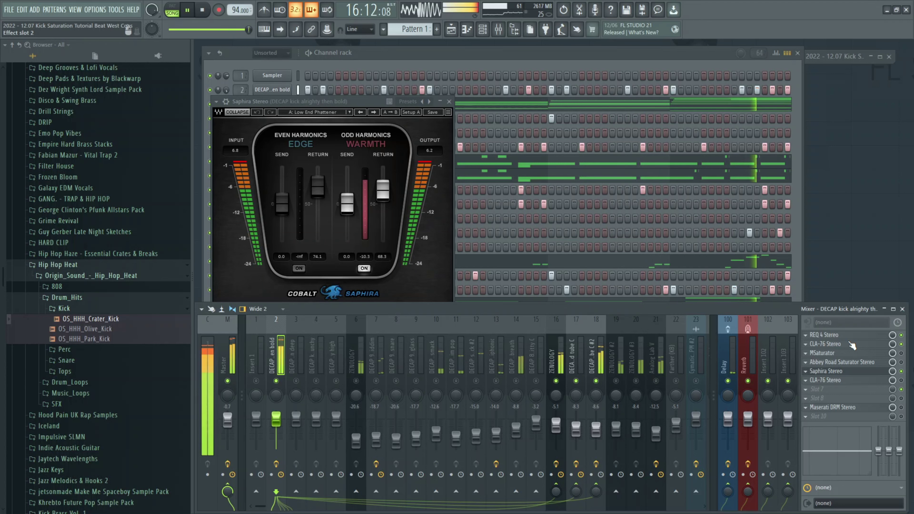
pyautogui.click(202, 10)
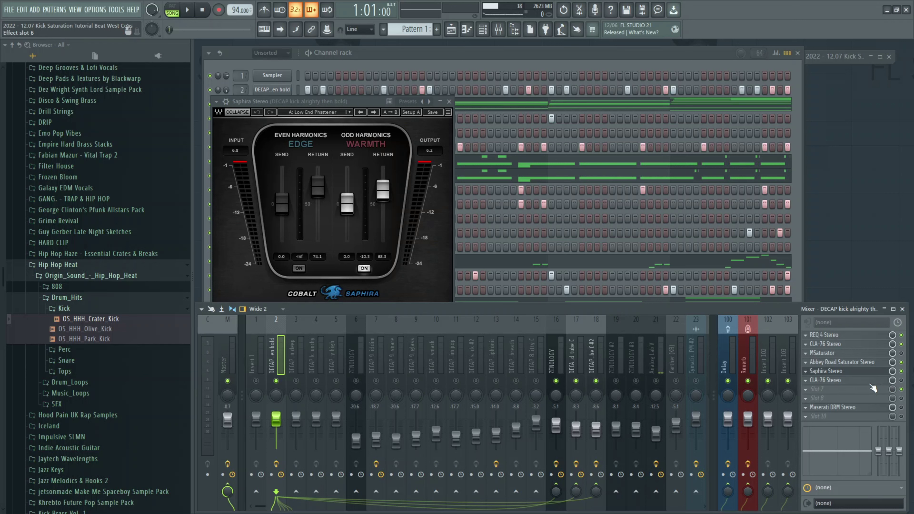
# Step: Open and enable the second CLA-76 on the kick track, and open Maserati DRM with its window moved clear of the effect slots
pyautogui.click(862, 380)
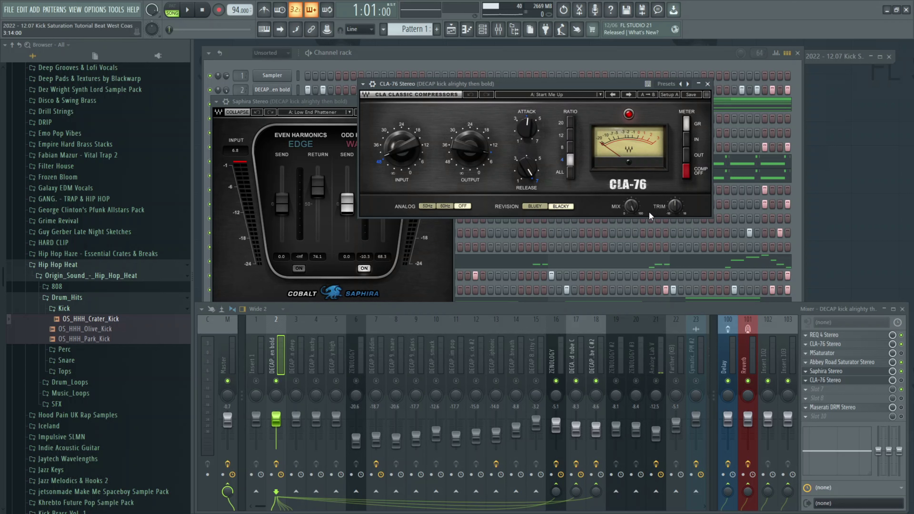
pyautogui.click(901, 380)
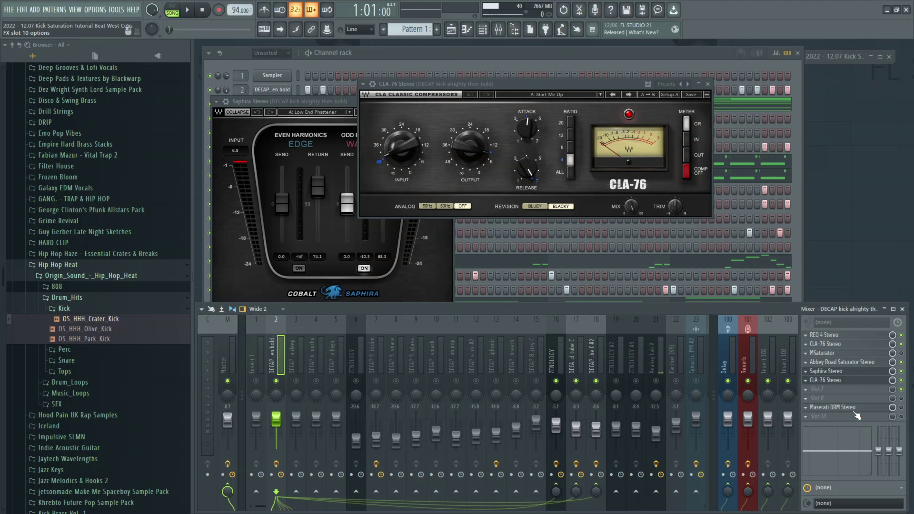
pyautogui.click(827, 407)
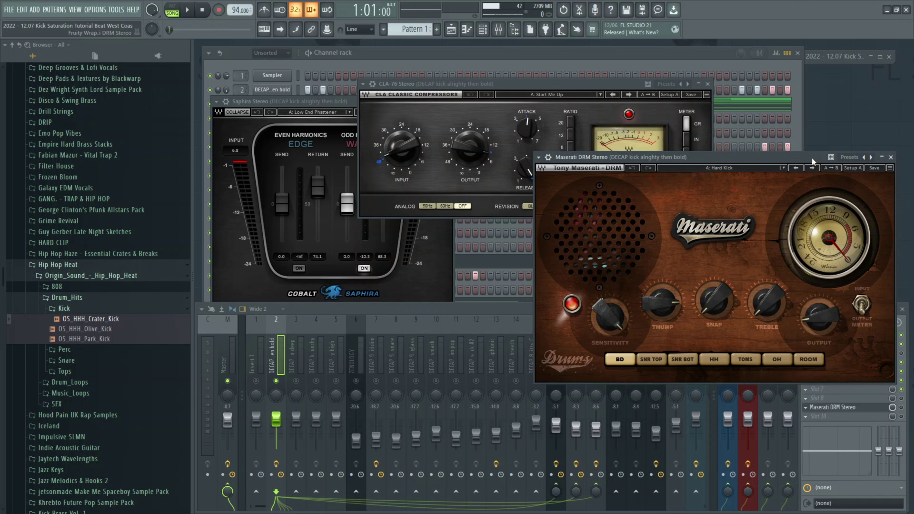
pyautogui.moveTo(804, 157); pyautogui.dragTo(560, 265)
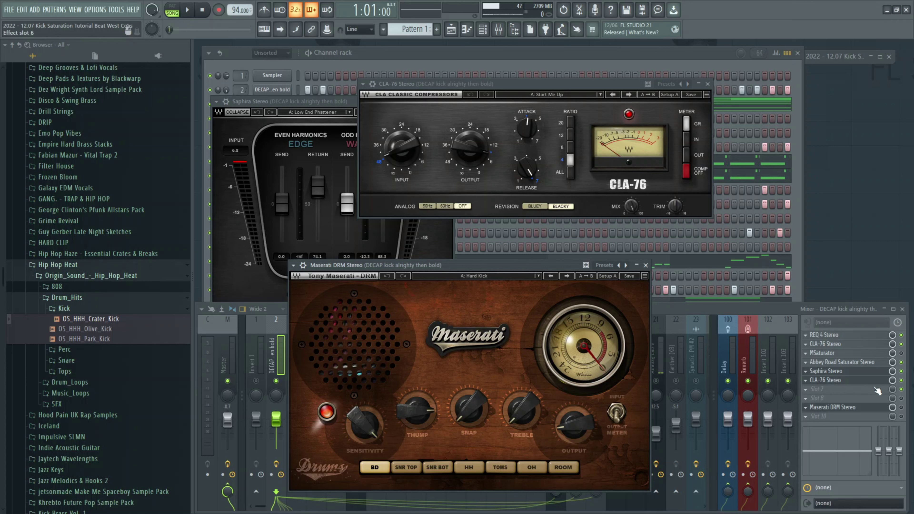
# Step: Play the song while closing the Maserati DRM, second CLA-76 and Saphira editors, and stop playback
pyautogui.click(854, 417)
pyautogui.click(834, 407)
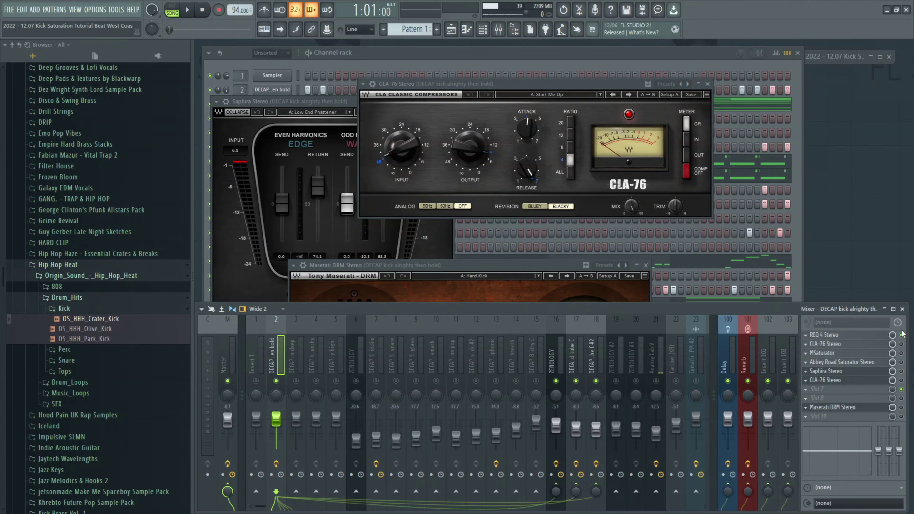
pyautogui.press('space')
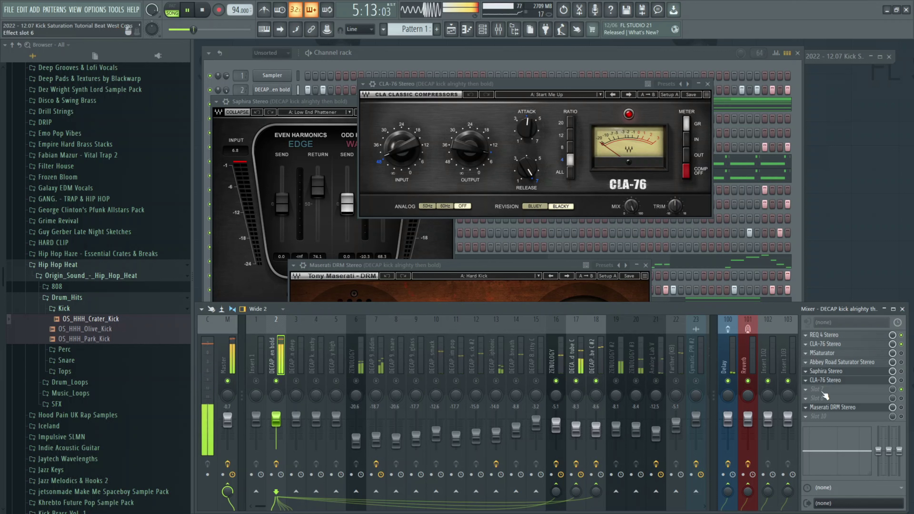
pyautogui.click(800, 416)
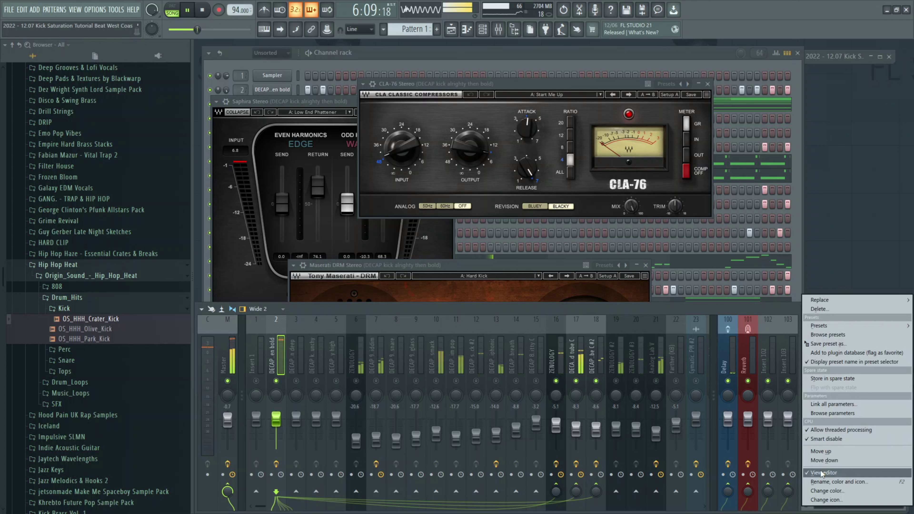
pyautogui.click(817, 376)
pyautogui.rightClick(815, 373)
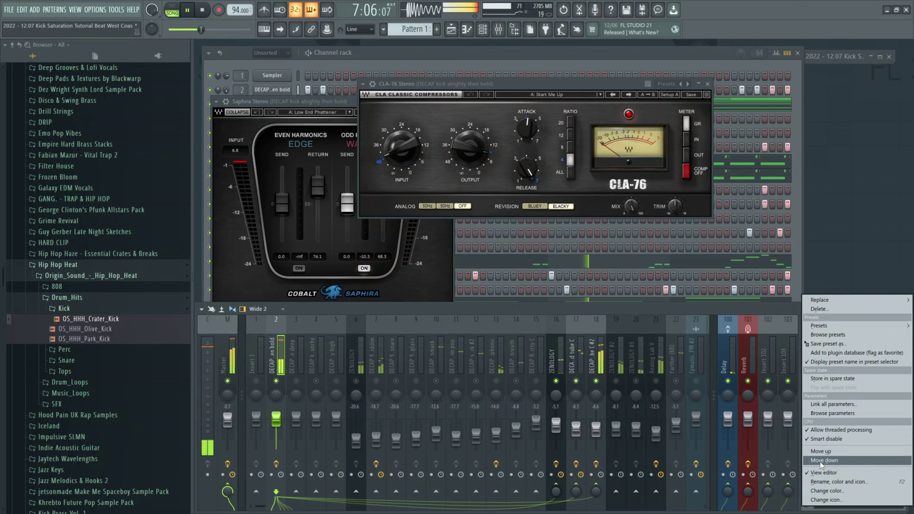
pyautogui.click(821, 472)
pyautogui.rightClick(821, 475)
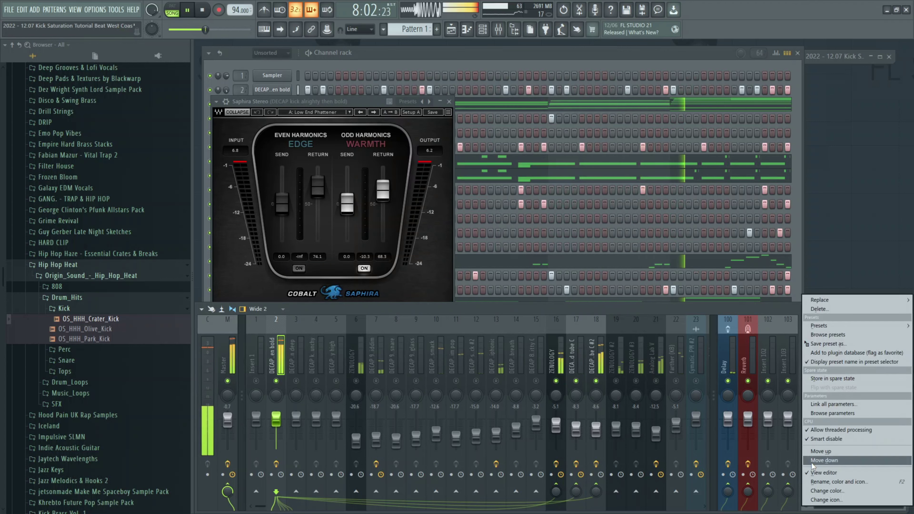
pyautogui.click(822, 472)
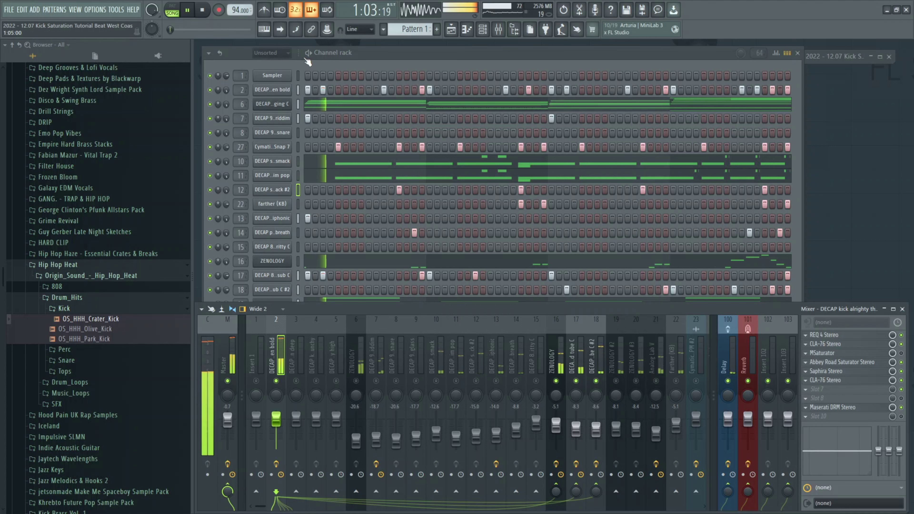
pyautogui.click(201, 10)
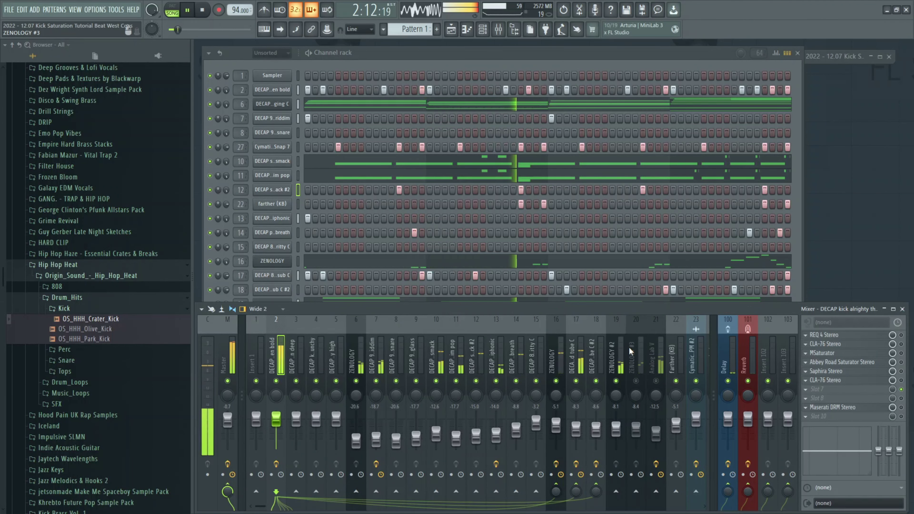
# Step: Mute mixer tracks 26 to 32 while the song plays
pyautogui.scroll(-6, 628, 346)
pyautogui.click(495, 381)
pyautogui.click(515, 381)
pyautogui.click(476, 381)
pyautogui.click(455, 380)
pyautogui.click(418, 386)
pyautogui.click(396, 380)
pyautogui.click(416, 381)
pyautogui.click(436, 381)
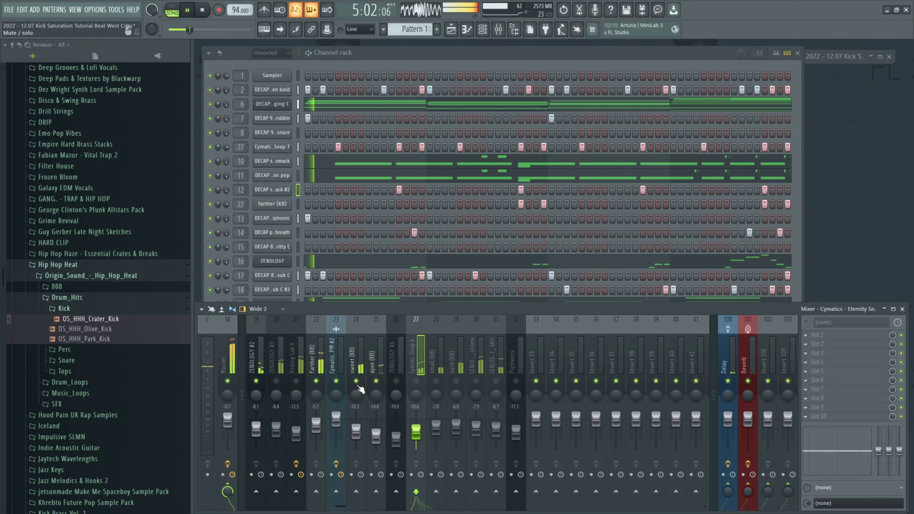
# Step: Mute mixer tracks 22 to 24, leaving track 25 on
pyautogui.click(395, 388)
pyautogui.click(356, 381)
pyautogui.click(336, 381)
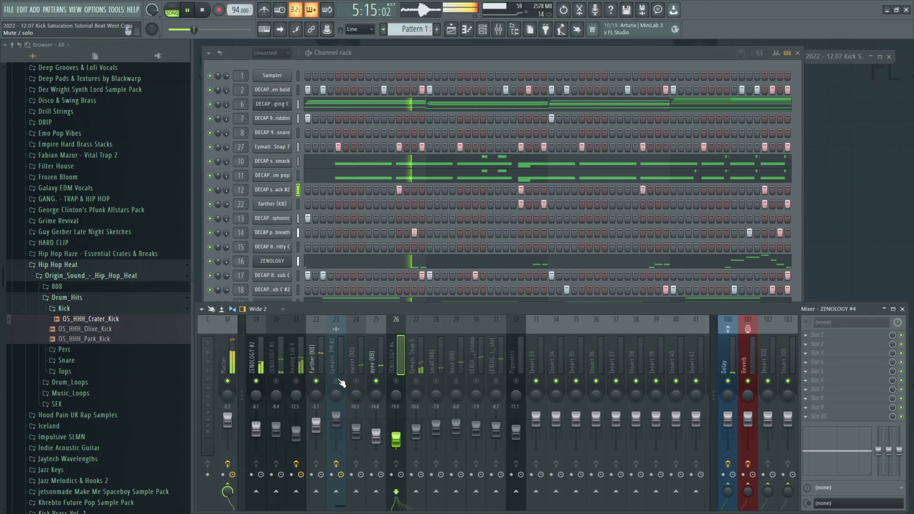
pyautogui.click(316, 381)
pyautogui.scroll(4, 483, 363)
pyautogui.scroll(2, 483, 363)
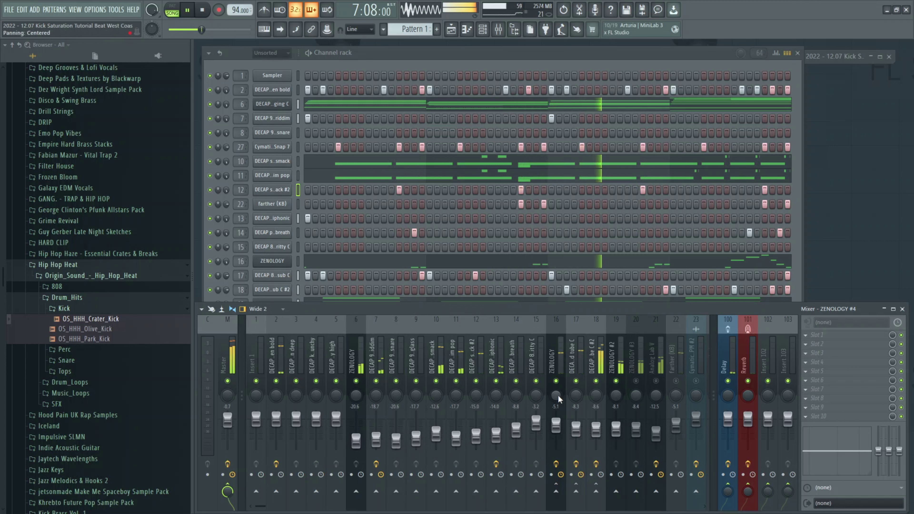
# Step: Audition the ZENOLOGY #3 track by unmuting and muting it again, select the kick track, and stop playback
pyautogui.click(636, 381)
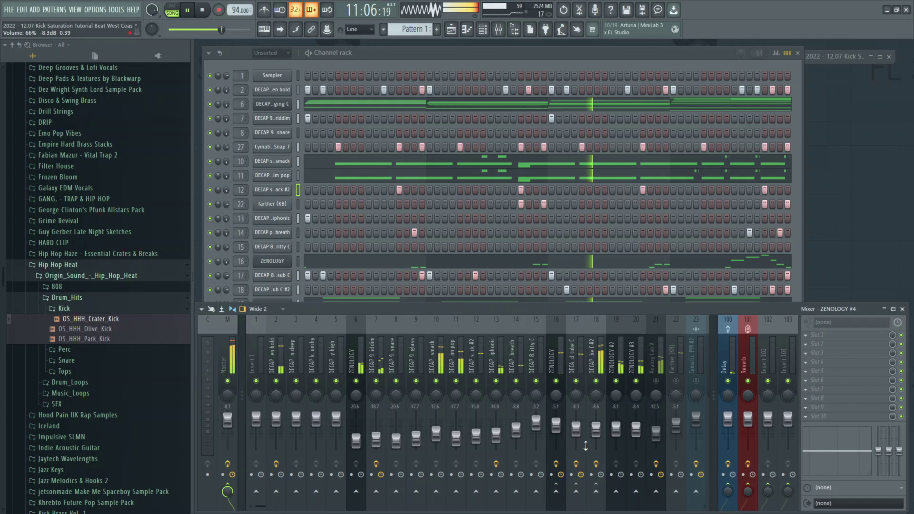
pyautogui.click(635, 381)
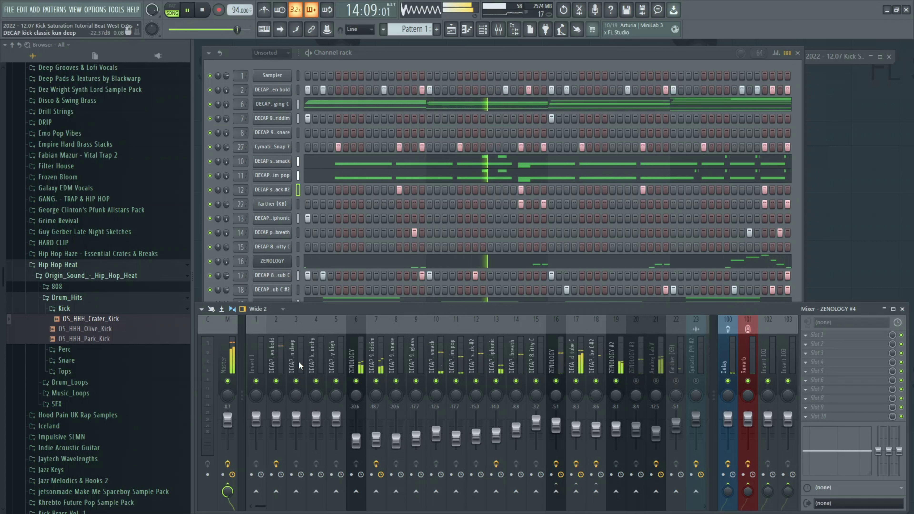
pyautogui.click(277, 360)
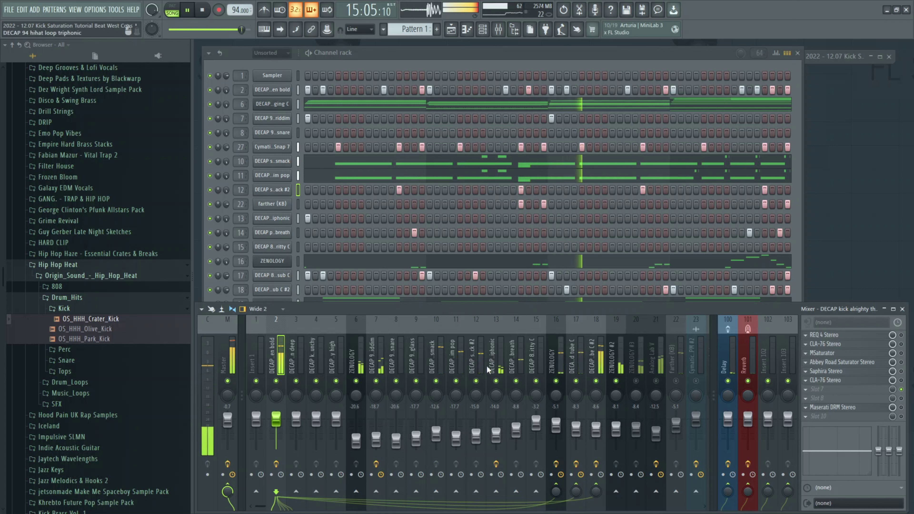
pyautogui.press('space')
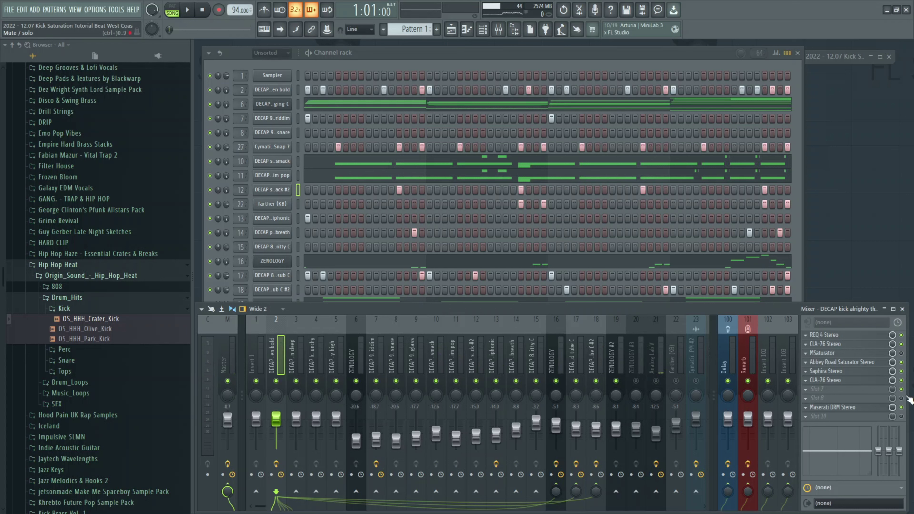
# Step: Play the song and bring mixer tracks 21 to 24 and 26 back in by unmuting them
pyautogui.press('space')
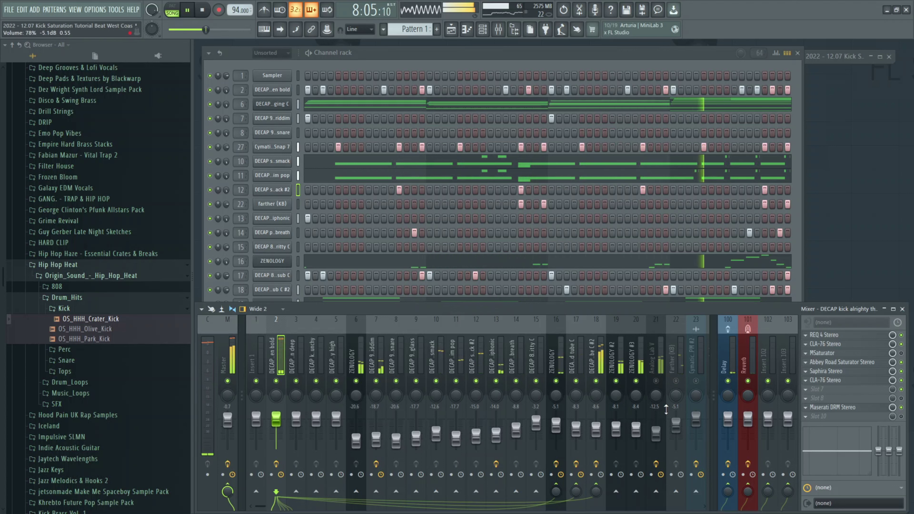
pyautogui.click(656, 383)
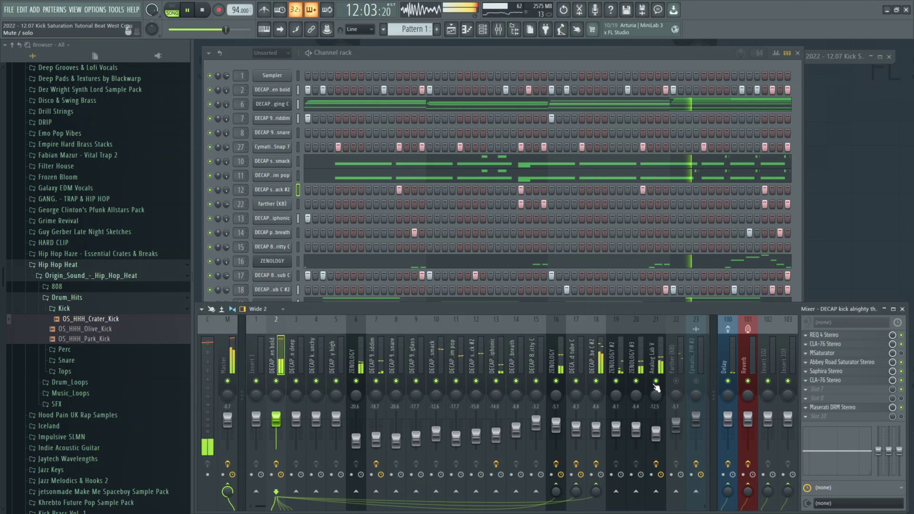
pyautogui.hscroll(3, 651, 354)
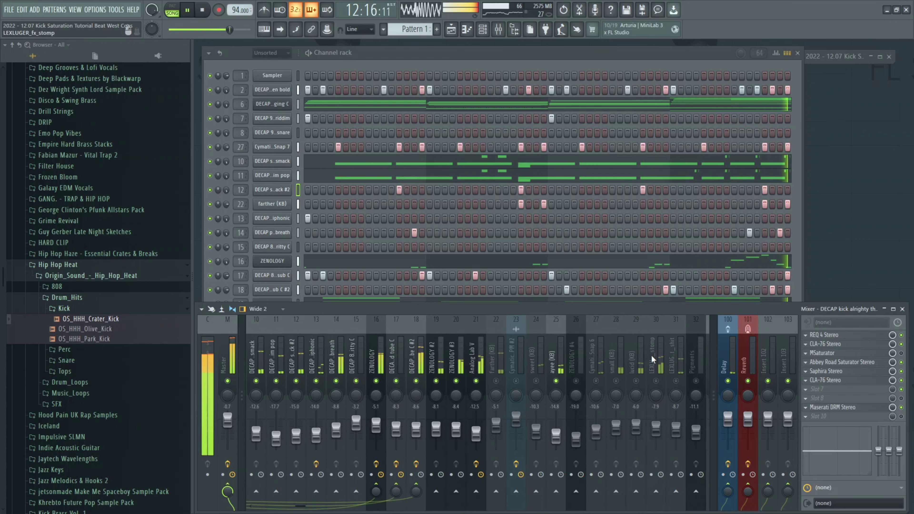
pyautogui.click(576, 381)
pyautogui.click(516, 380)
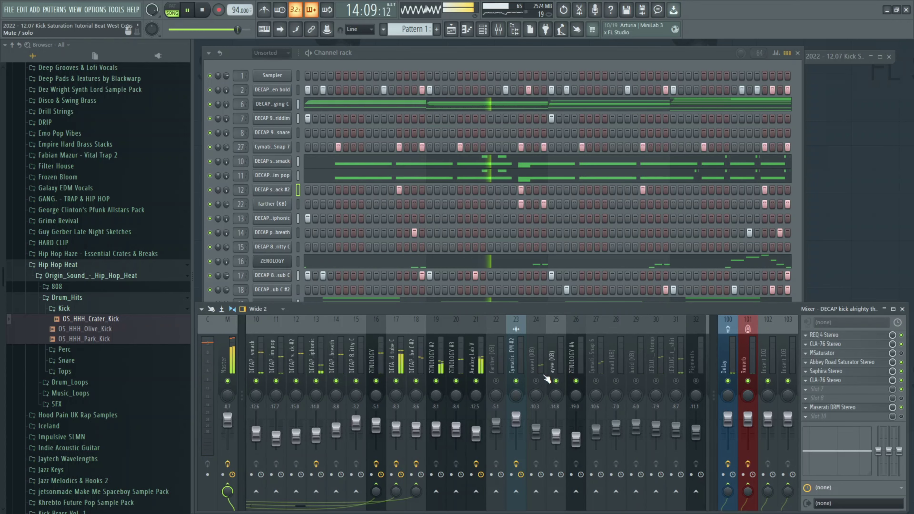
pyautogui.click(536, 381)
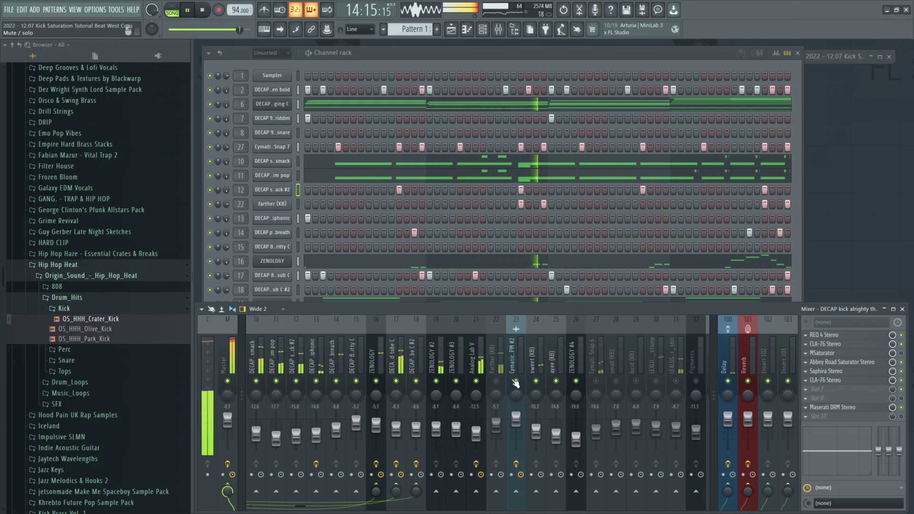
pyautogui.click(496, 381)
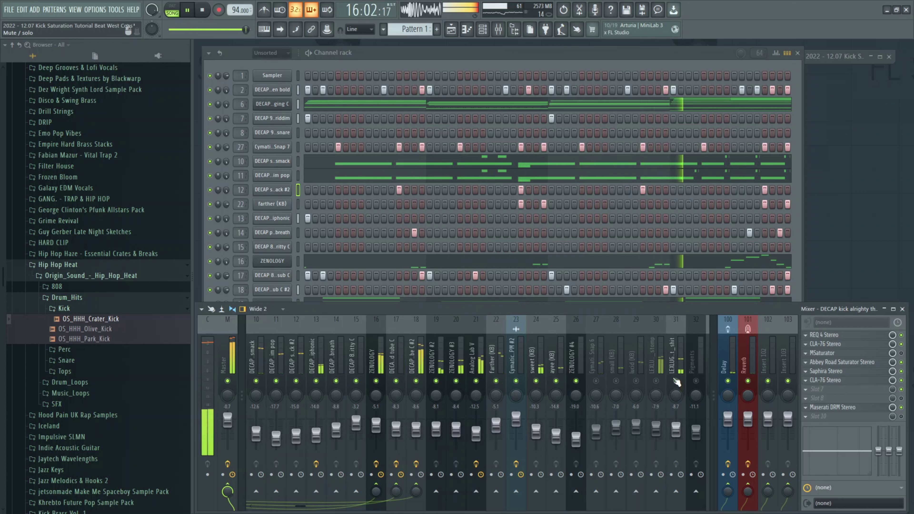
# Step: Unmute mixer tracks 27 to 31 during playback
pyautogui.click(656, 380)
pyautogui.click(635, 380)
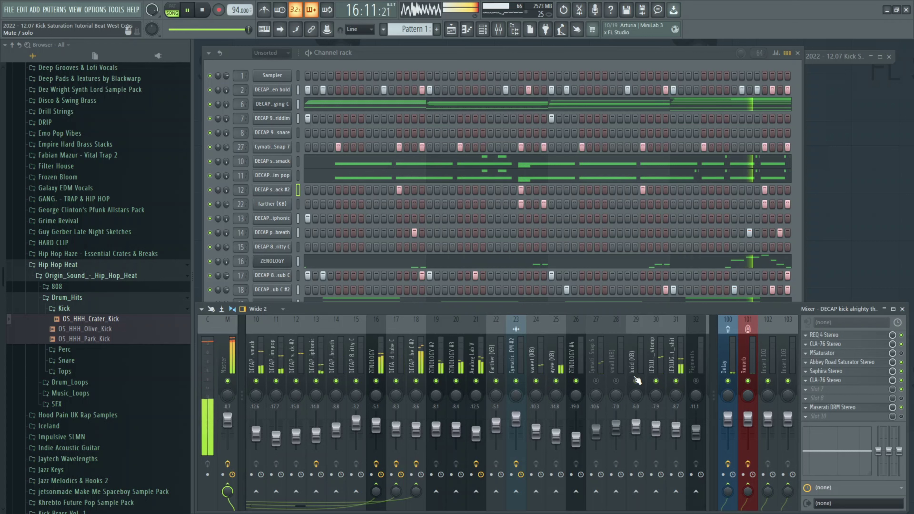
pyautogui.click(616, 380)
pyautogui.click(596, 381)
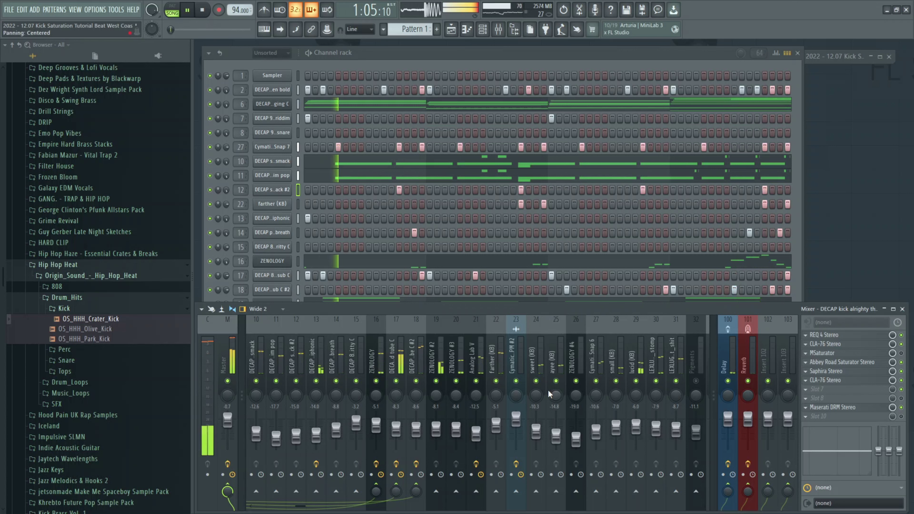
# Step: Mute mixer tracks 27 to 30 during playback and select track 31
pyautogui.click(596, 381)
pyautogui.click(616, 381)
pyautogui.click(636, 380)
pyautogui.click(656, 381)
pyautogui.click(675, 360)
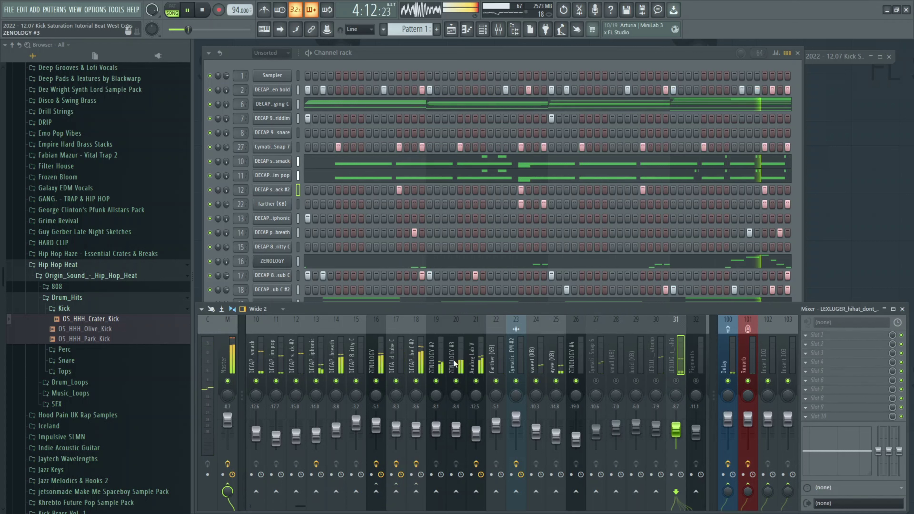
# Step: Mute the ZENOLOGY #2 track and the ZENOLOGY track on mixer insert 6
pyautogui.click(436, 380)
pyautogui.scroll(3, 363, 362)
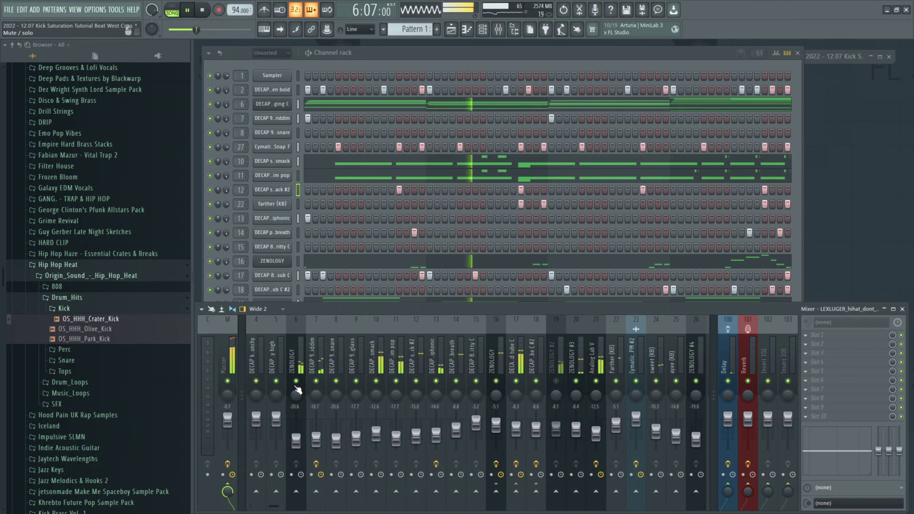
pyautogui.click(296, 381)
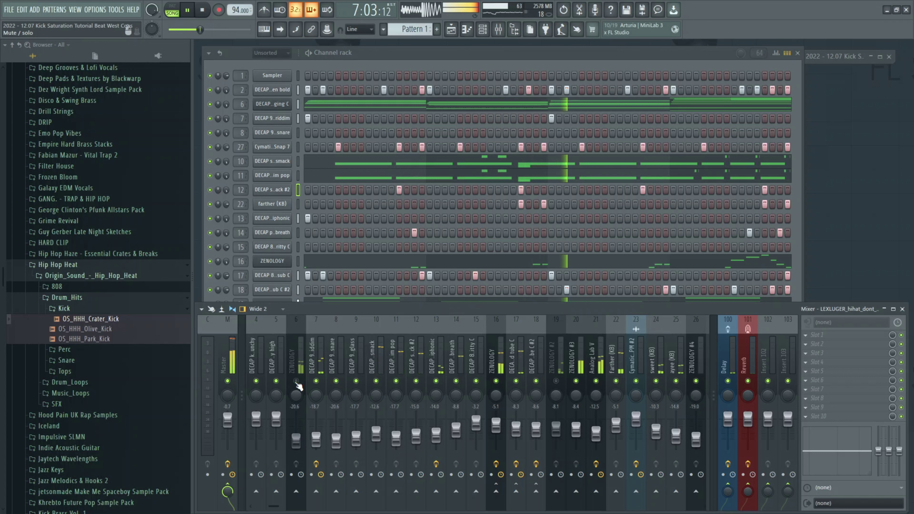
# Step: Audition the Analog Lab V track in solo, then release the solo so all mixer tracks play
pyautogui.scroll(-3, 541, 374)
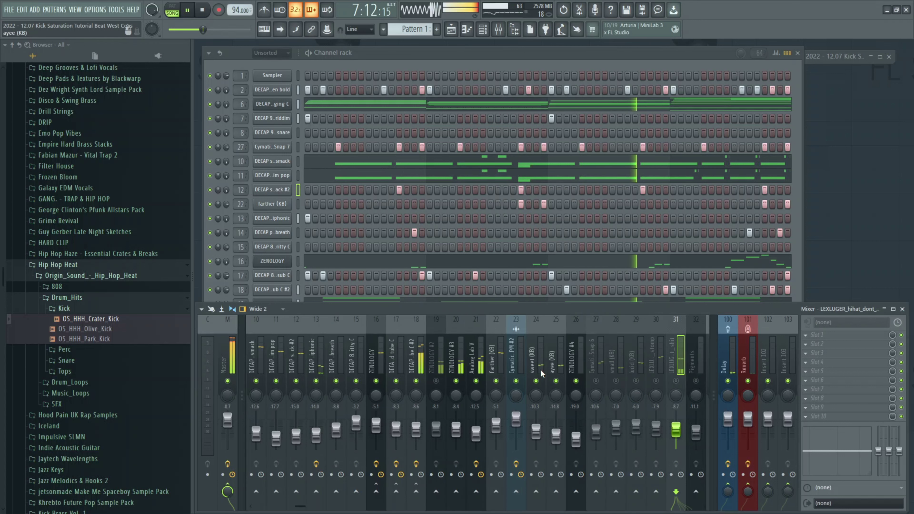
pyautogui.rightClick(475, 380)
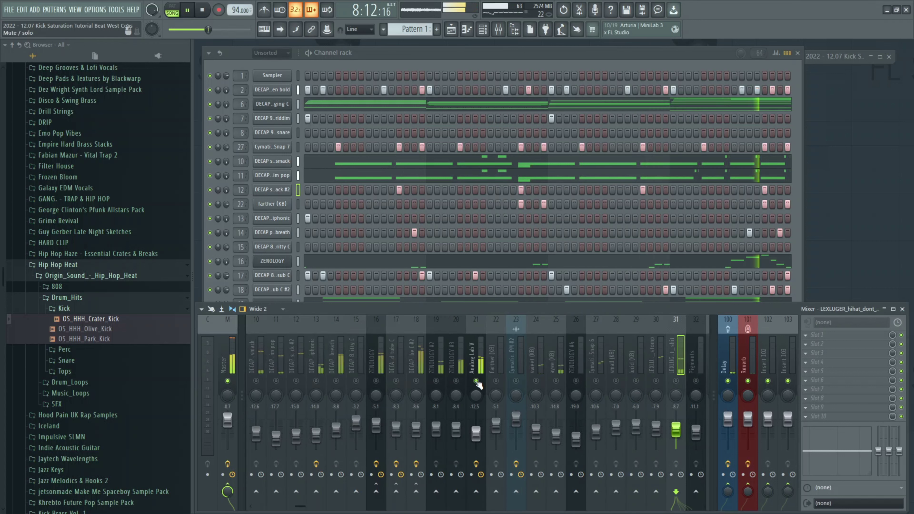
pyautogui.rightClick(476, 381)
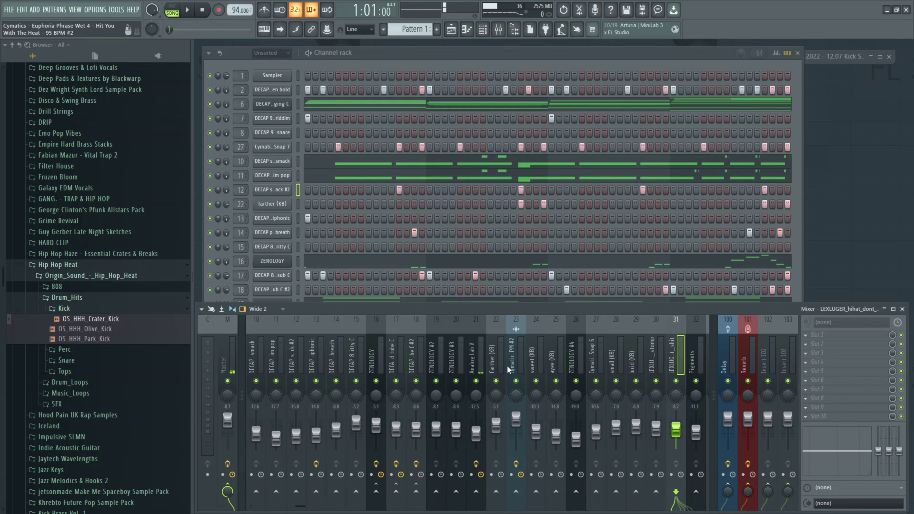
# Step: Solo the ZENOLOGY track on mixer insert 16, select it to show its effect chain, and audition it in playback
pyautogui.scroll(3, 459, 348)
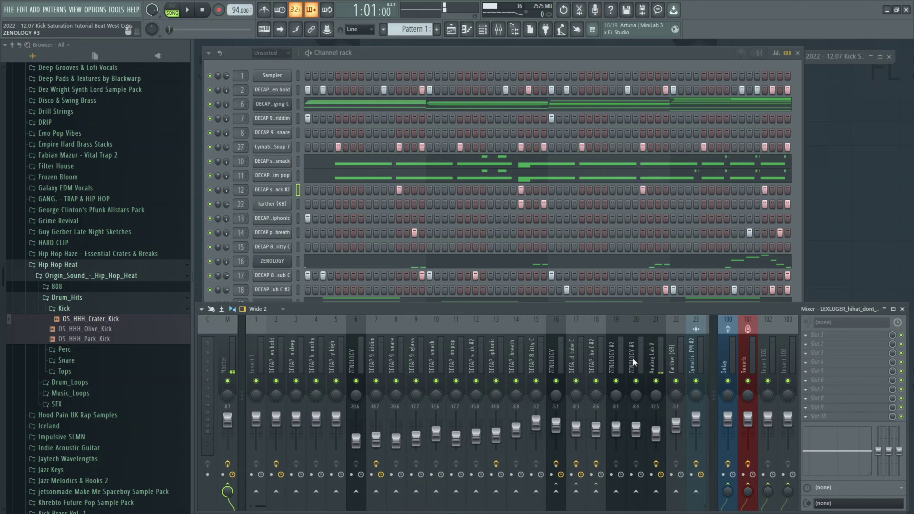
pyautogui.keyDown('ctrl'); pyautogui.click(554, 382); pyautogui.keyUp('ctrl')
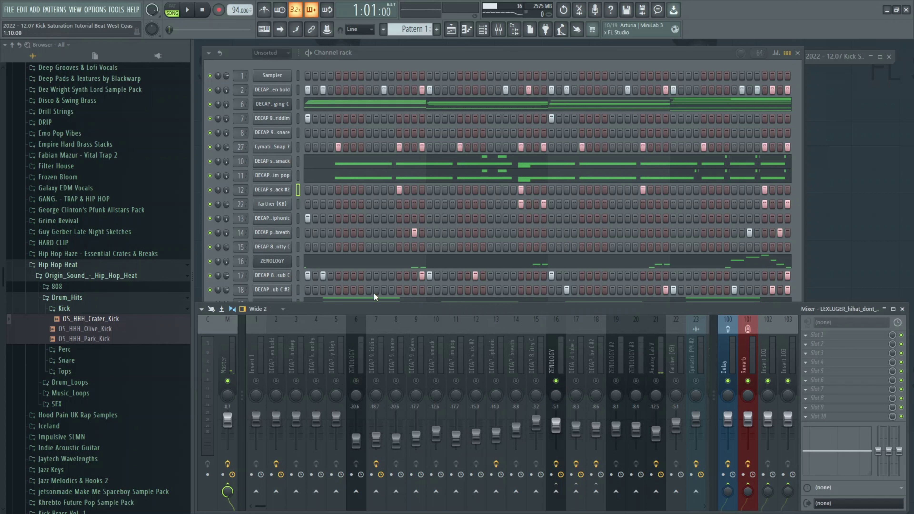
pyautogui.click(580, 346)
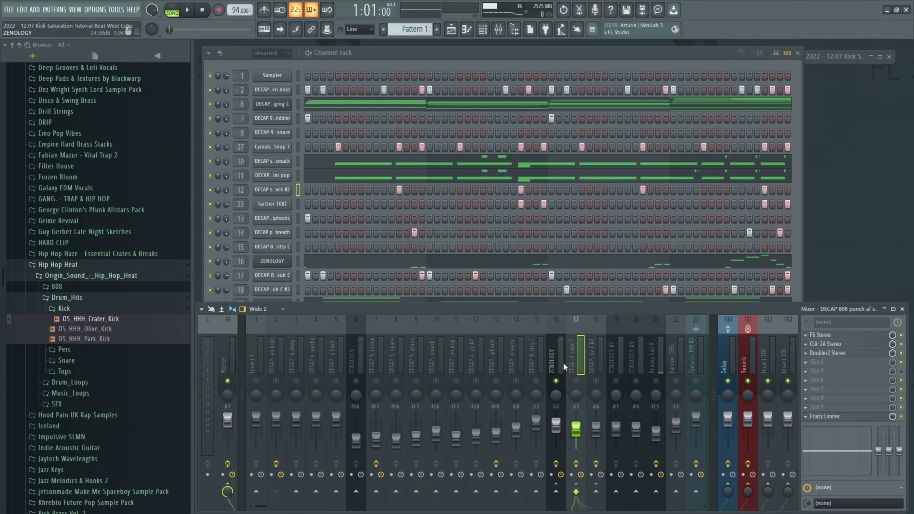
pyautogui.click(596, 360)
pyautogui.click(615, 360)
pyautogui.click(556, 364)
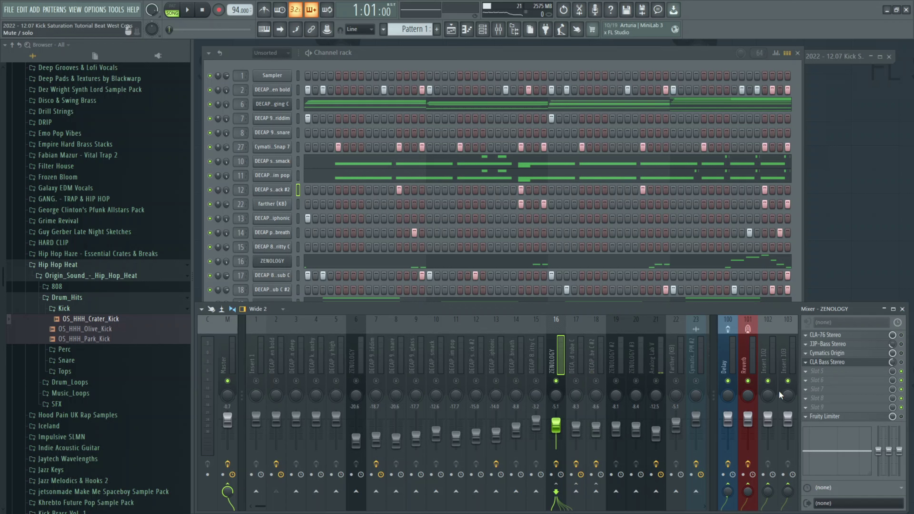
pyautogui.press('space')
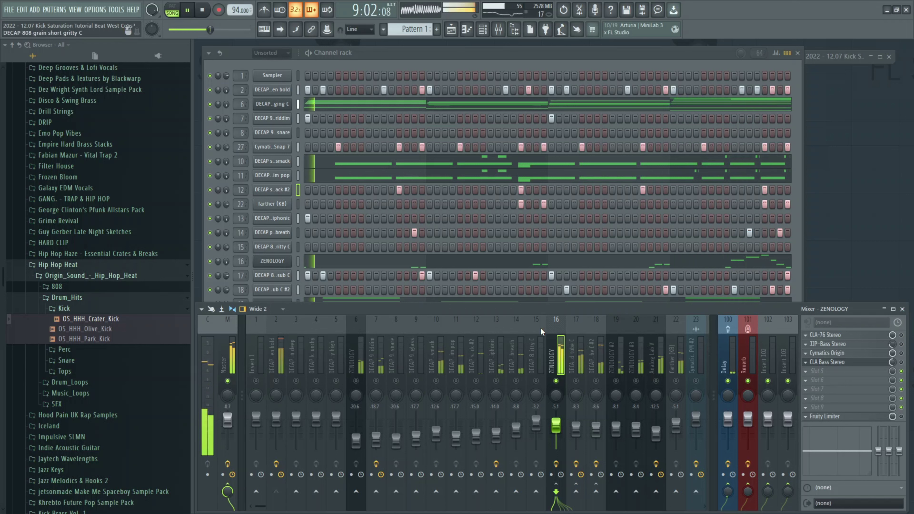
pyautogui.press('space')
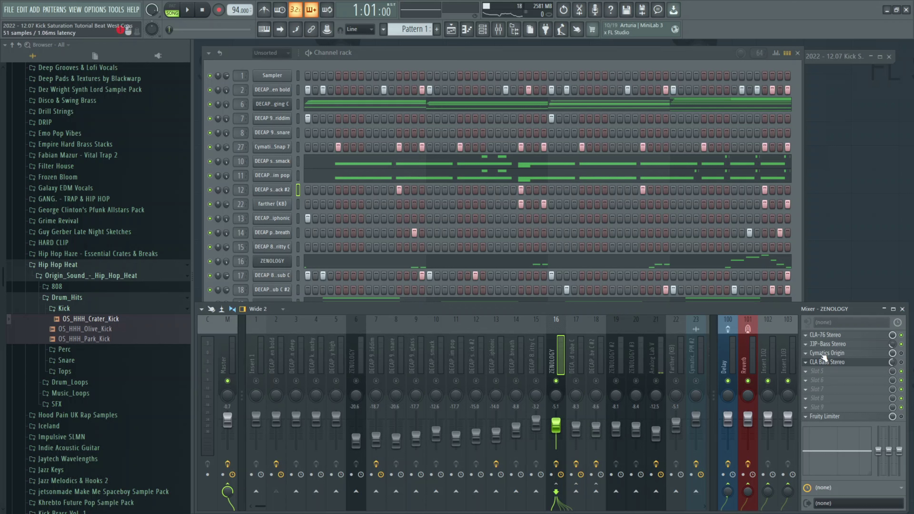
# Step: Open Cymatics Origin on the ZENOLOGY track and examine its saturation, movement and resample settings
pyautogui.click(835, 354)
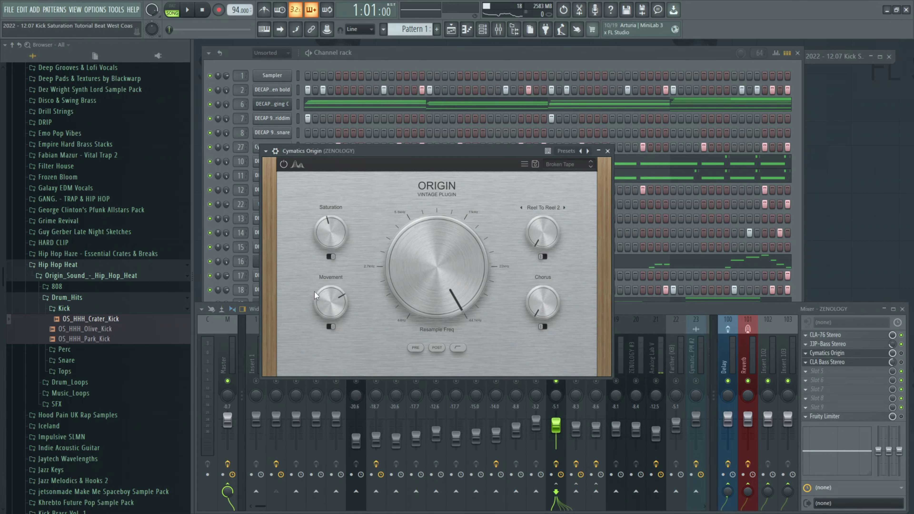
pyautogui.moveTo(484, 306)
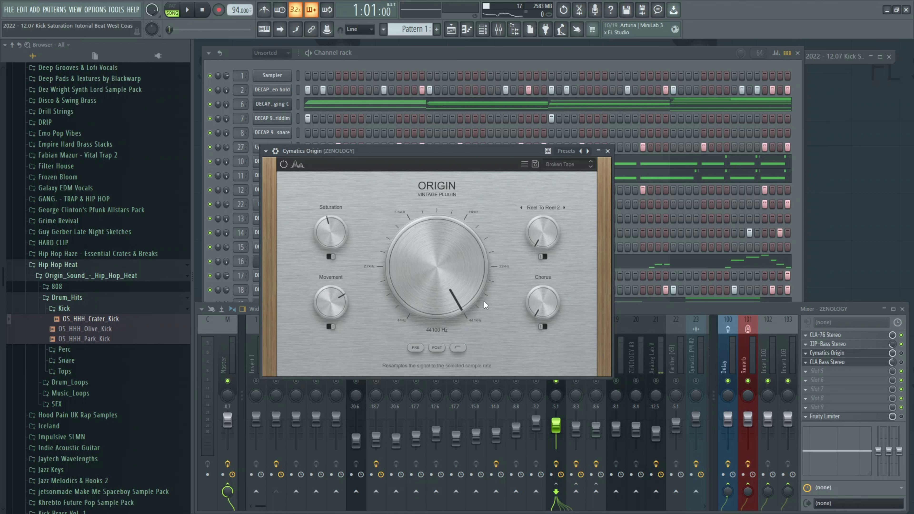
pyautogui.moveTo(335, 275)
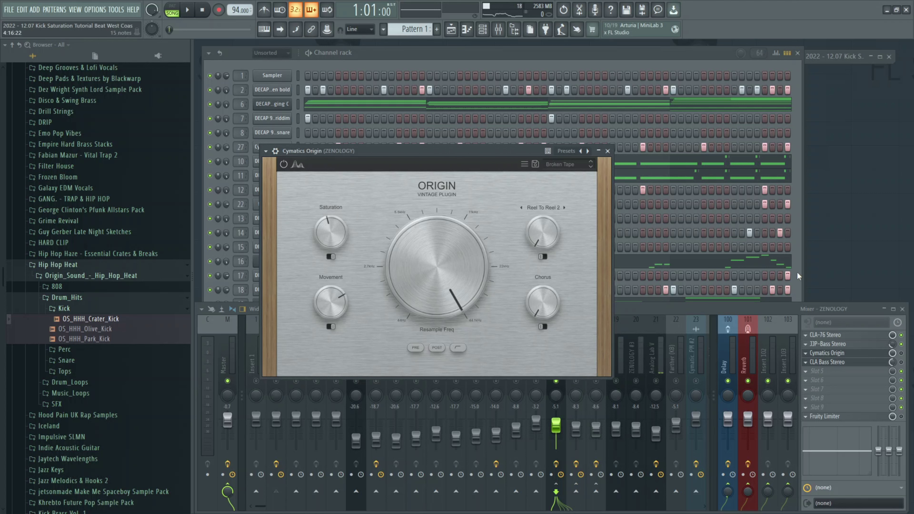
# Step: Enable CLA Bass Stereo on the ZENOLOGY track, review its settings, and close its window
pyautogui.click(907, 368)
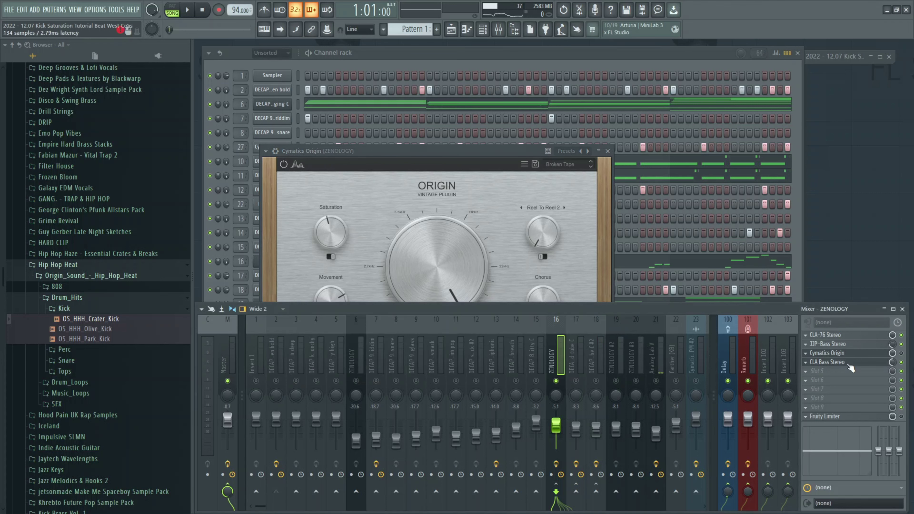
pyautogui.click(856, 361)
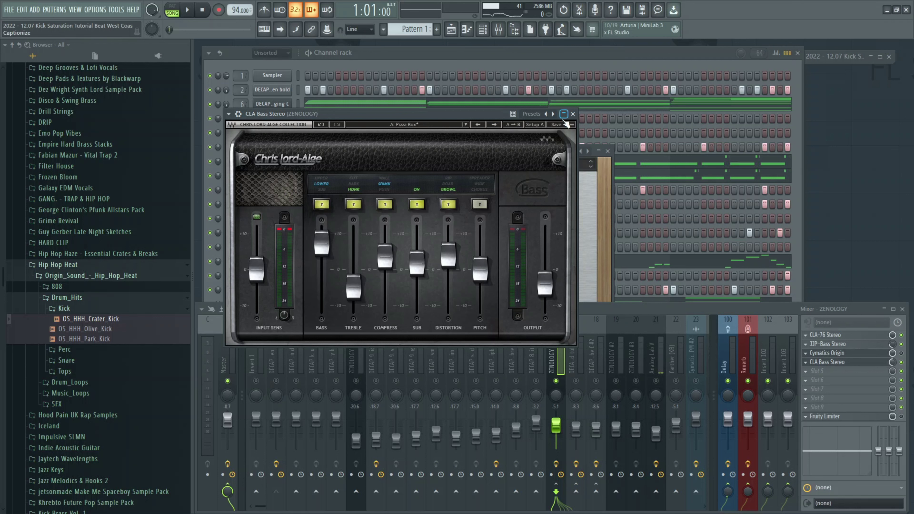
pyautogui.click(572, 114)
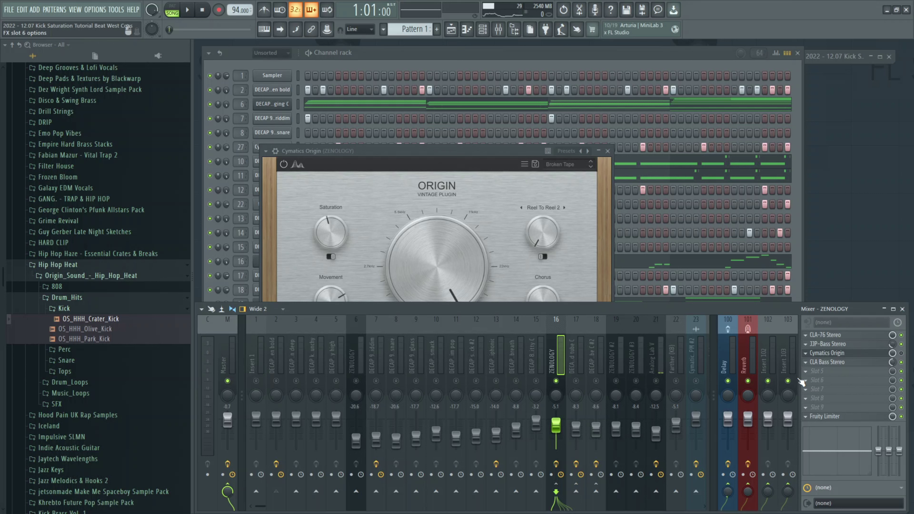
# Step: Play the song and bring mixer tracks 17, 18 and 6 back in by unmuting them
pyautogui.press('space')
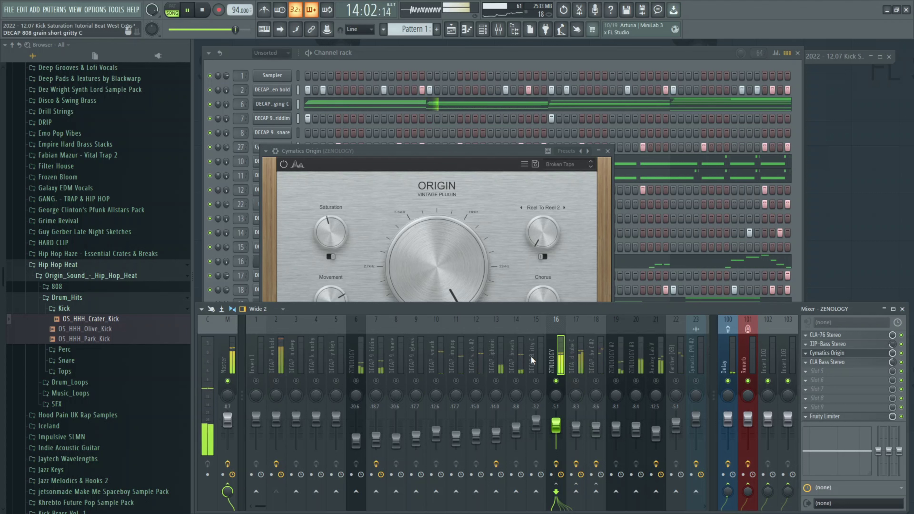
pyautogui.click(575, 382)
pyautogui.click(595, 381)
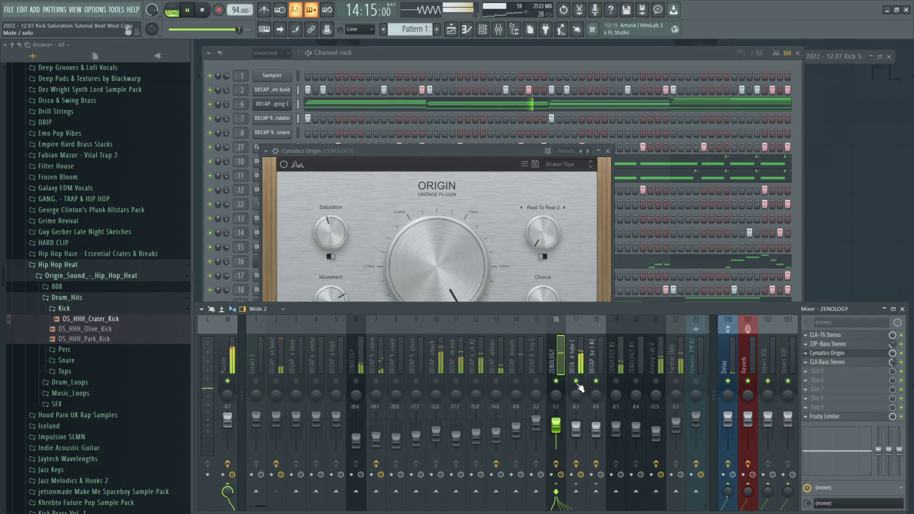
pyautogui.click(356, 381)
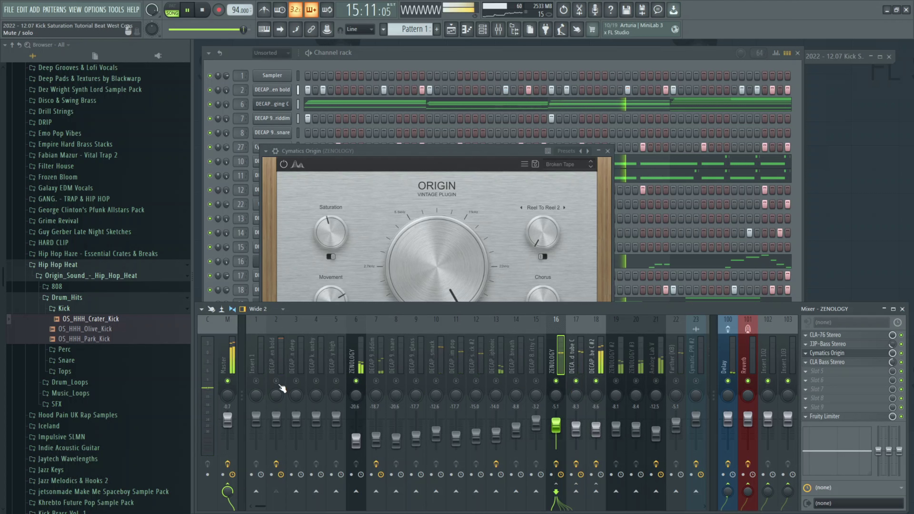
# Step: Unmute mixer tracks 2 to 5 and 7 to 10 during playback
pyautogui.click(276, 381)
pyautogui.click(295, 381)
pyautogui.click(316, 381)
pyautogui.click(336, 381)
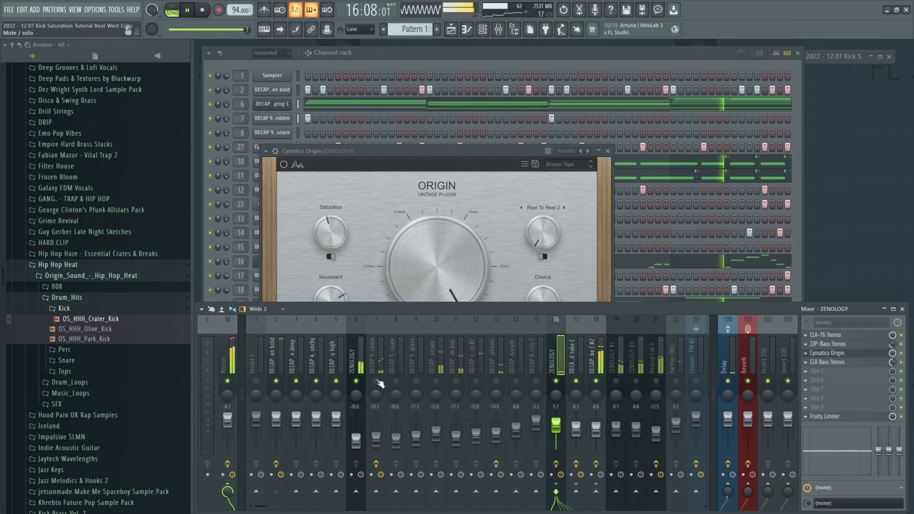
pyautogui.click(375, 381)
pyautogui.click(395, 380)
pyautogui.click(415, 381)
pyautogui.click(436, 380)
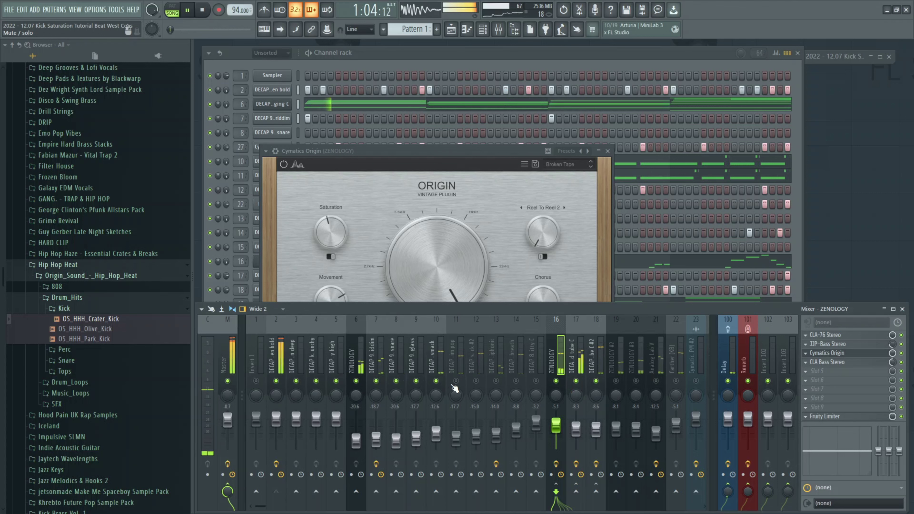
# Step: Unmute mixer tracks 11 to 15 during playback
pyautogui.click(456, 381)
pyautogui.click(476, 380)
pyautogui.click(496, 380)
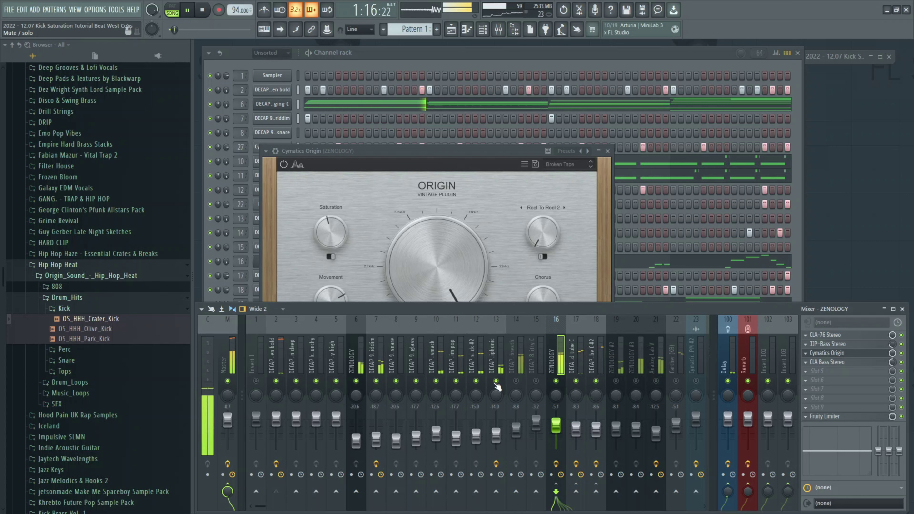
pyautogui.click(516, 381)
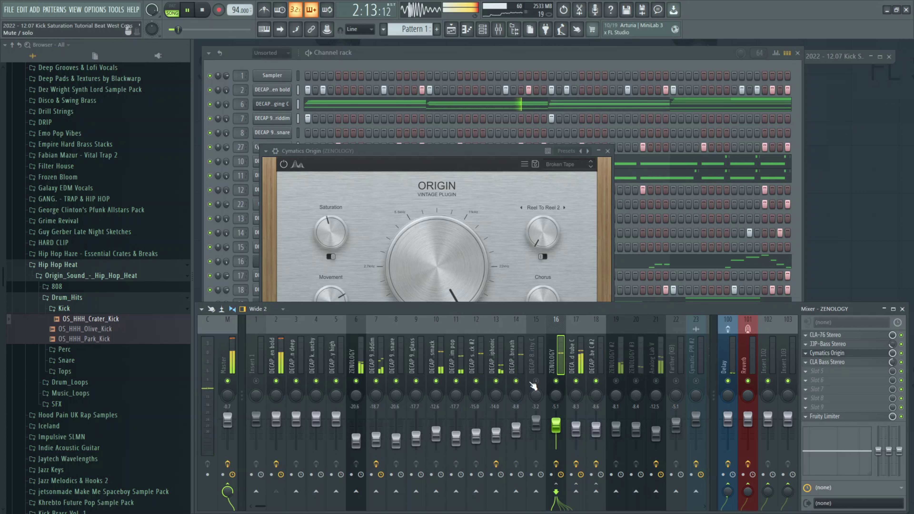
pyautogui.click(535, 380)
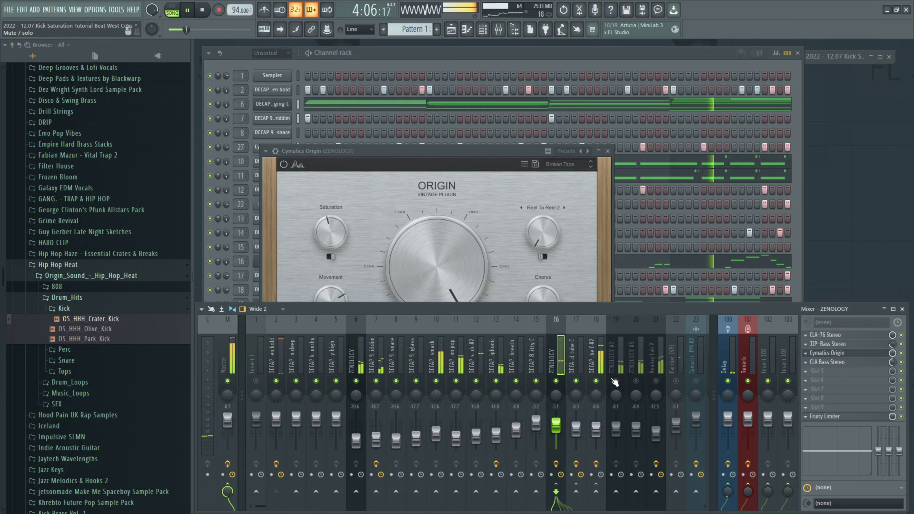
# Step: Unmute mixer tracks 19 to 21, listen to the fuller mix, and stop playback
pyautogui.click(615, 380)
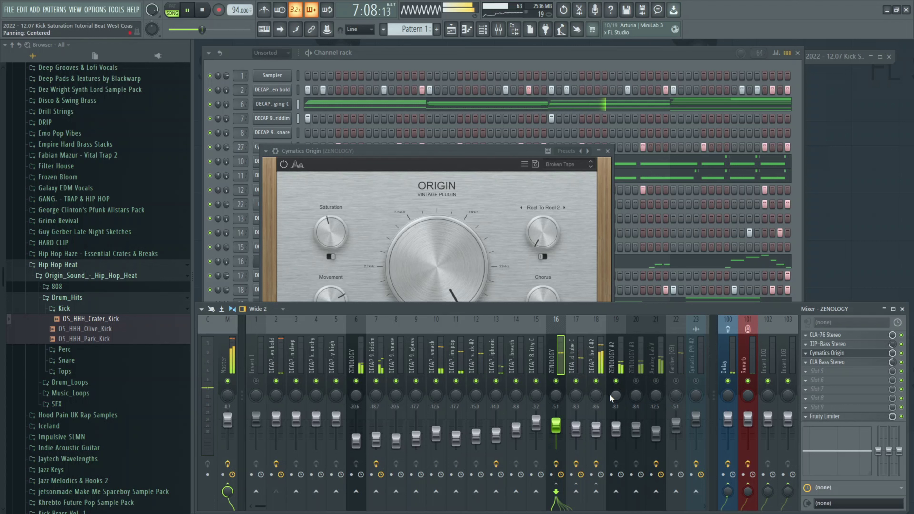
pyautogui.scroll(-3, 597, 388)
pyautogui.scroll(-3, 568, 376)
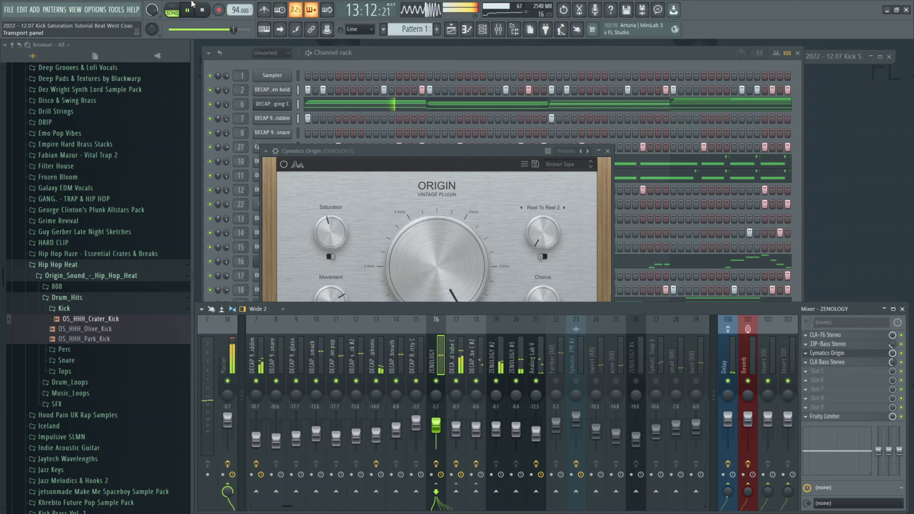
pyautogui.click(199, 6)
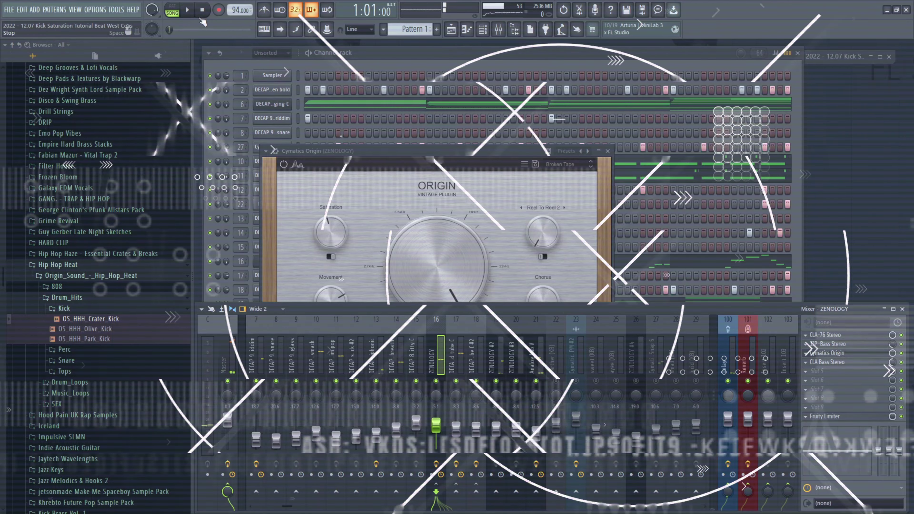
# Step: Solo mixer track 7 and bring the ZENOLOGY track's Cymatics Origin window to the front
pyautogui.scroll(2, 306, 388)
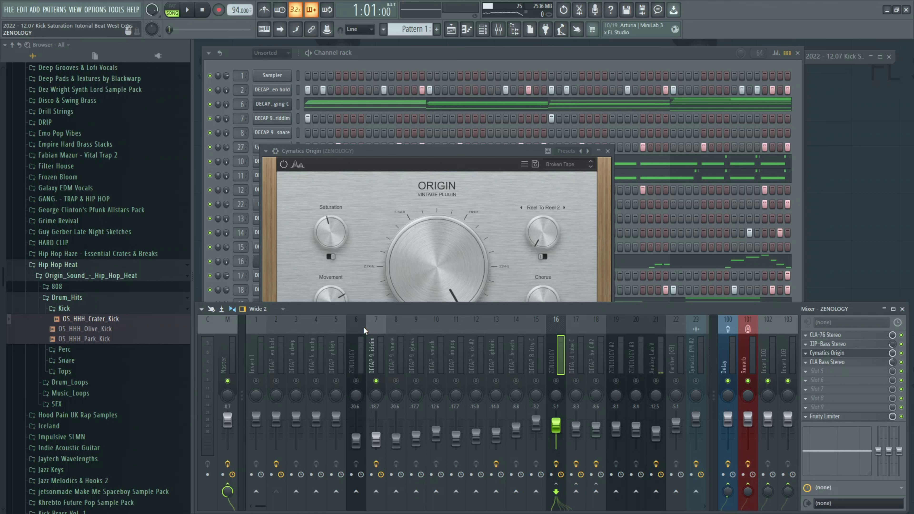
pyautogui.click(377, 173)
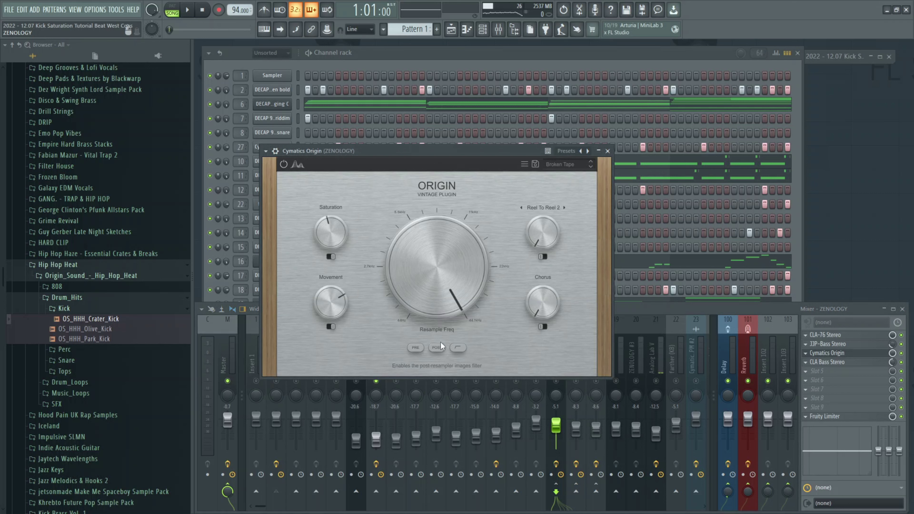